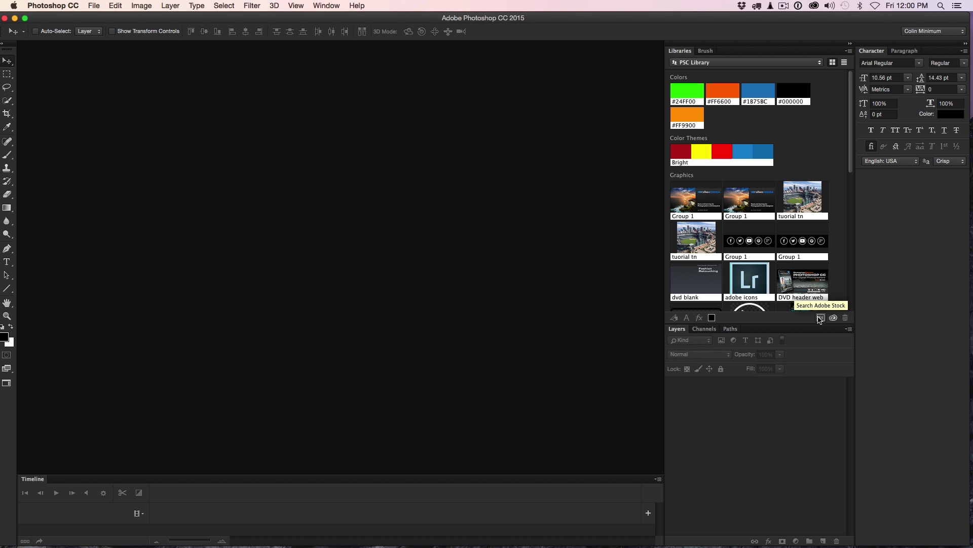
# - Open the Adobe Stock website from the library and search for "woman profile hair blowing", looking through the results
pyautogui.click(820, 317)
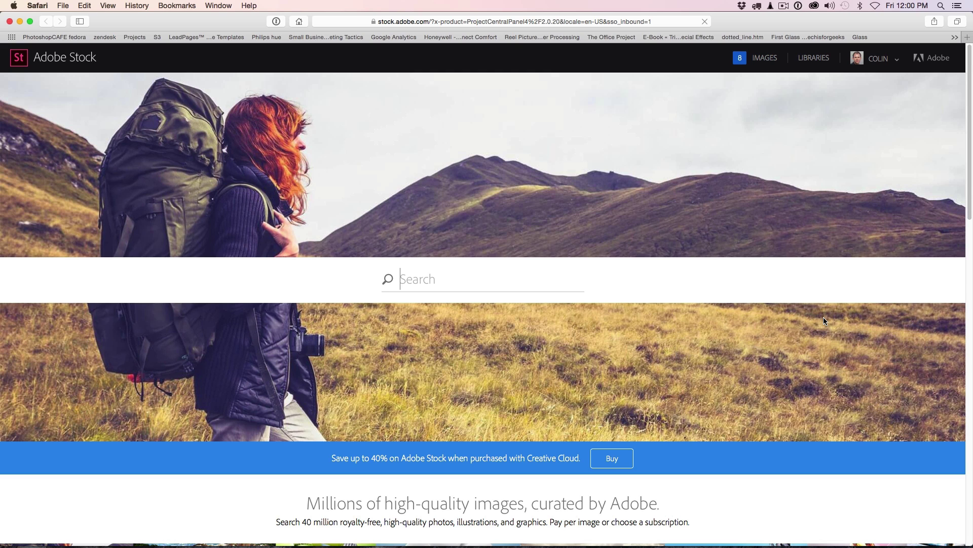
pyautogui.write('woman profile hair blowing')
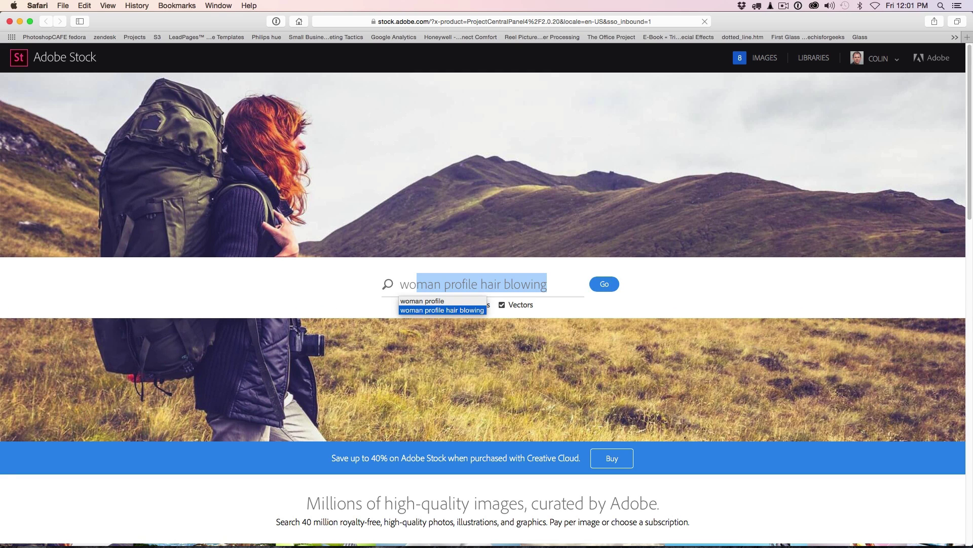
pyautogui.click(607, 277)
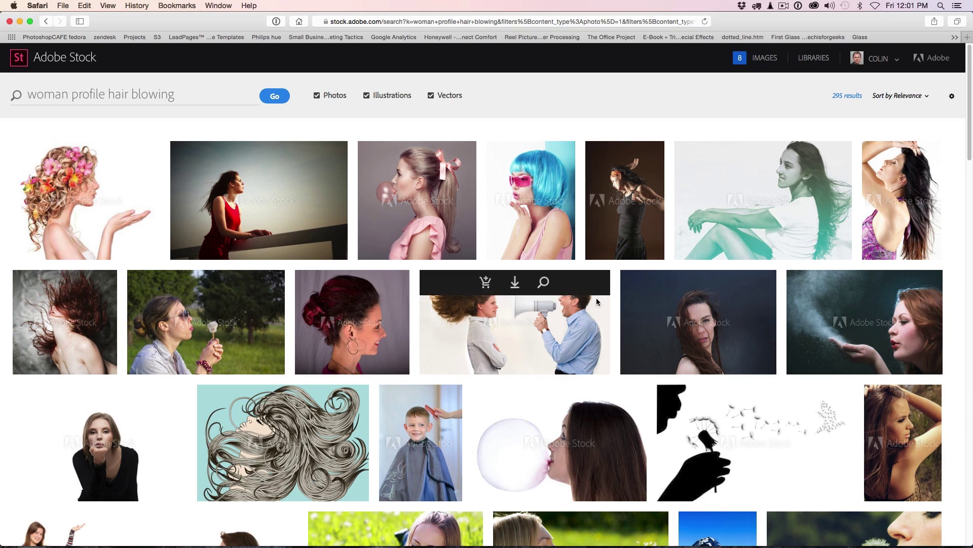
pyautogui.scroll(-20, 599, 305)
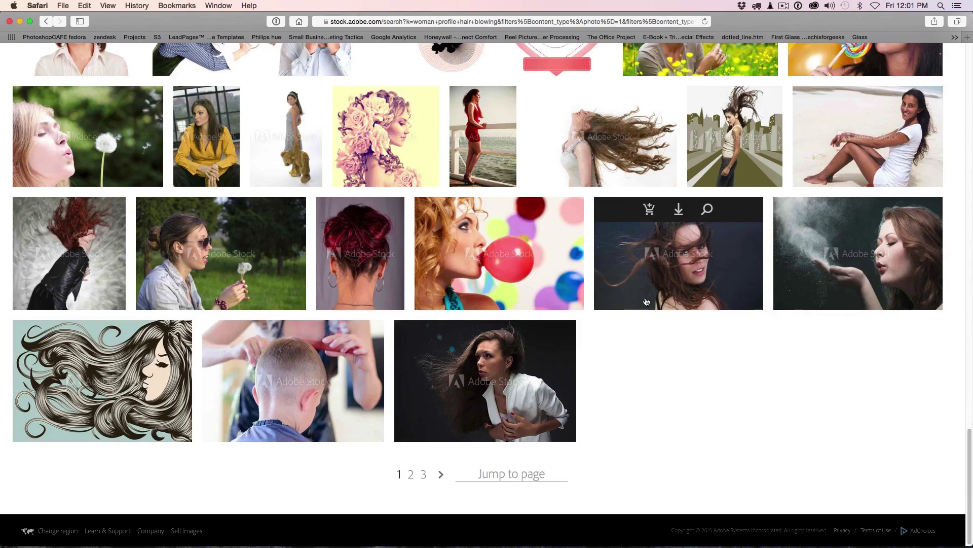
pyautogui.scroll(5, 664, 303)
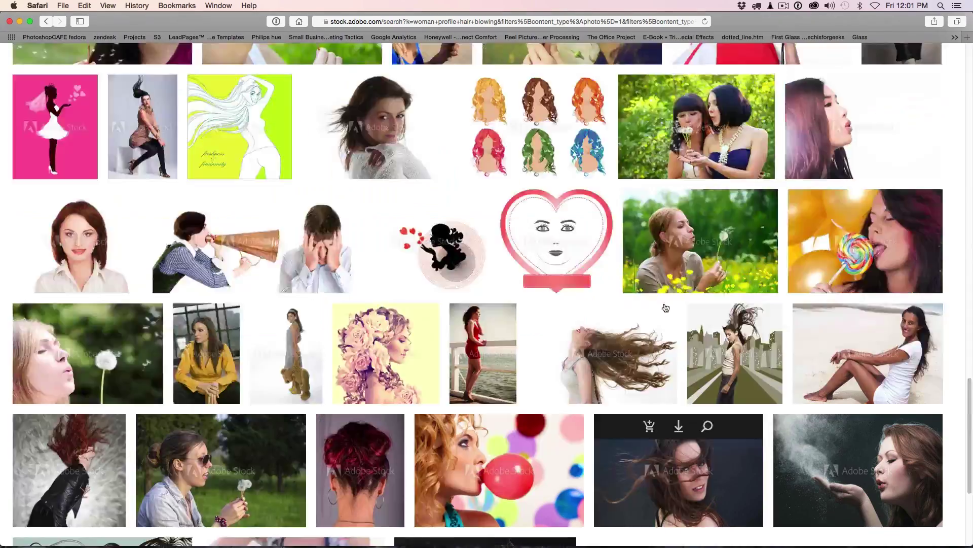
pyautogui.scroll(15, 666, 308)
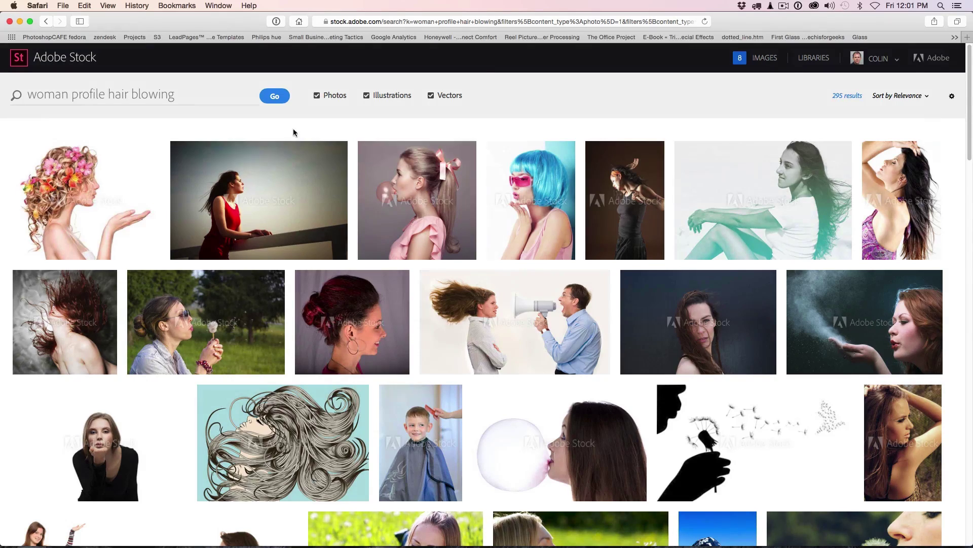
# - Save previews of the flower-haired woman and the ponytailed woman blowing bubble gum to the photos library
pyautogui.moveTo(86, 155)
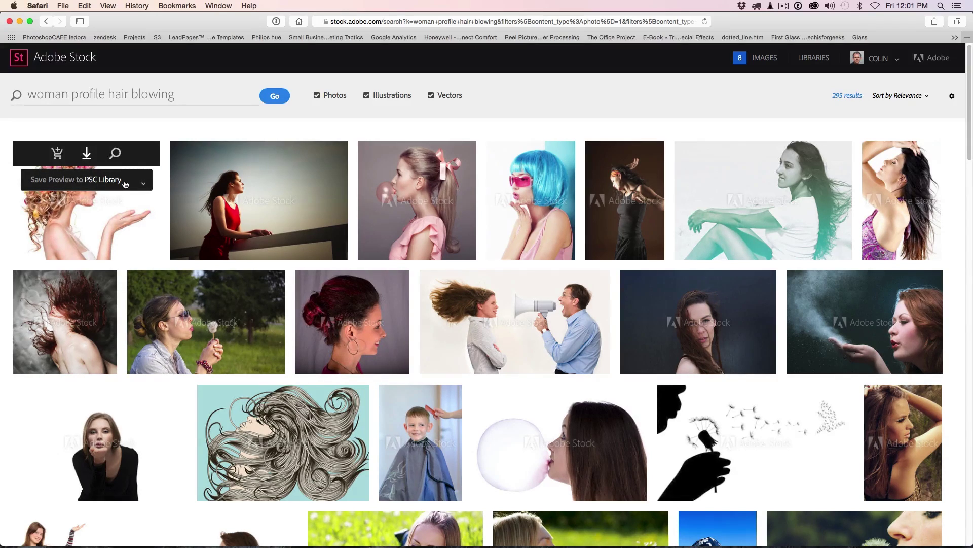
pyautogui.click(142, 185)
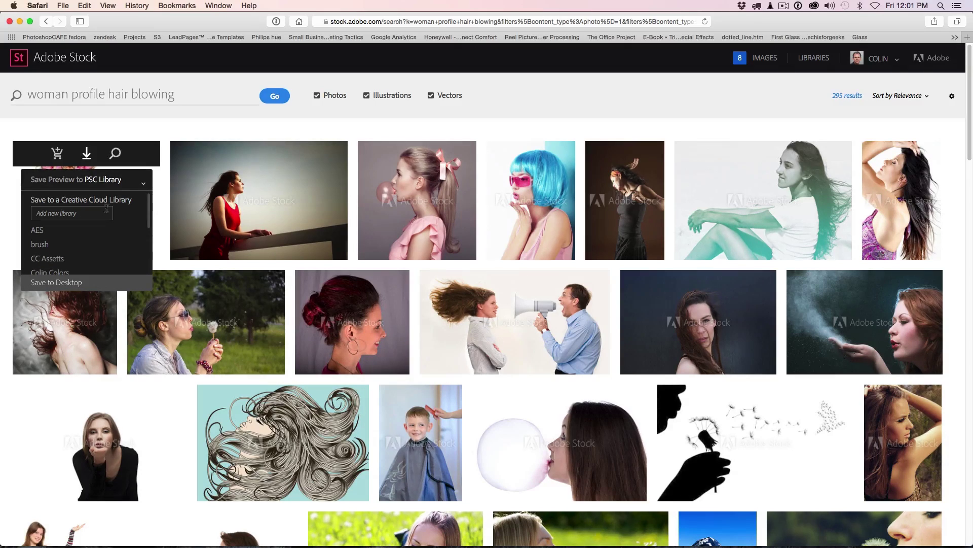
pyautogui.moveTo(149, 207); pyautogui.dragTo(154, 238)
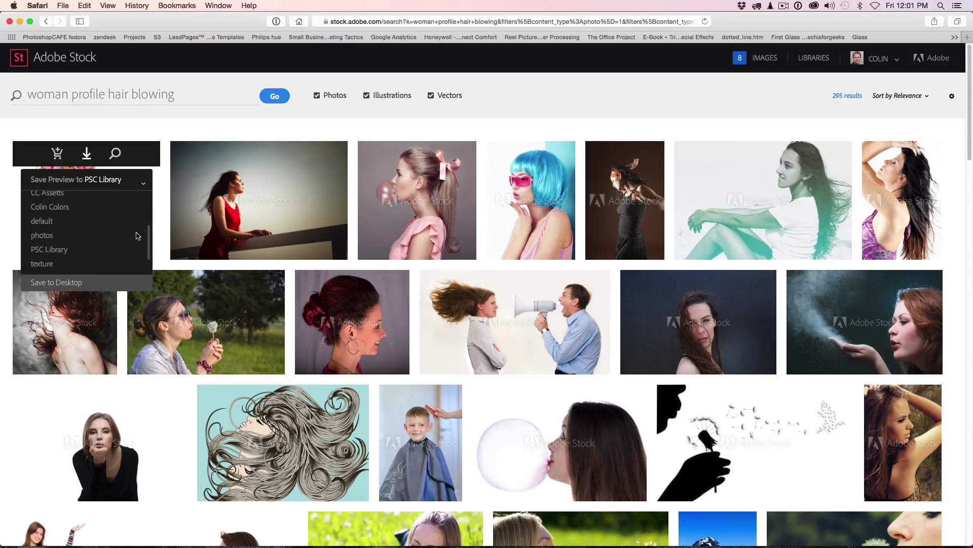
pyautogui.click(48, 236)
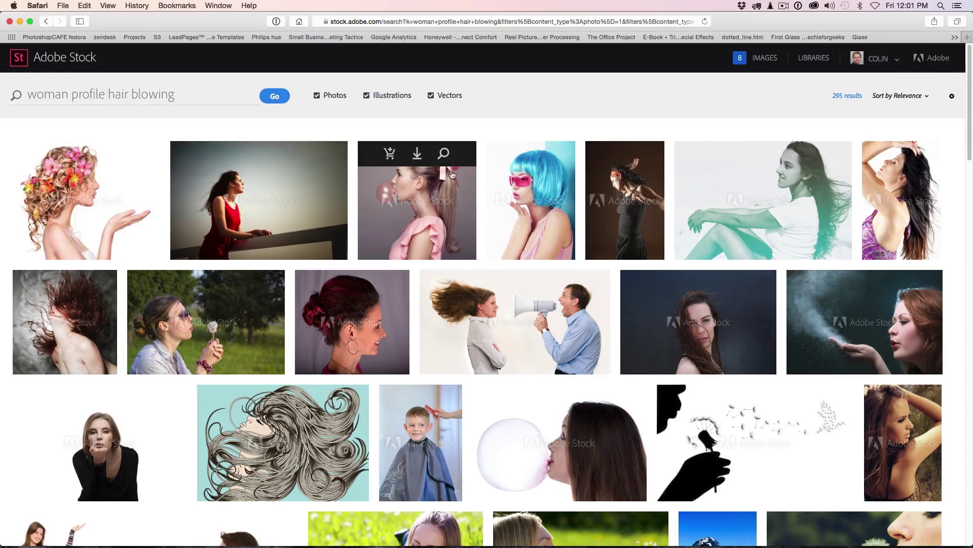
pyautogui.click(416, 154)
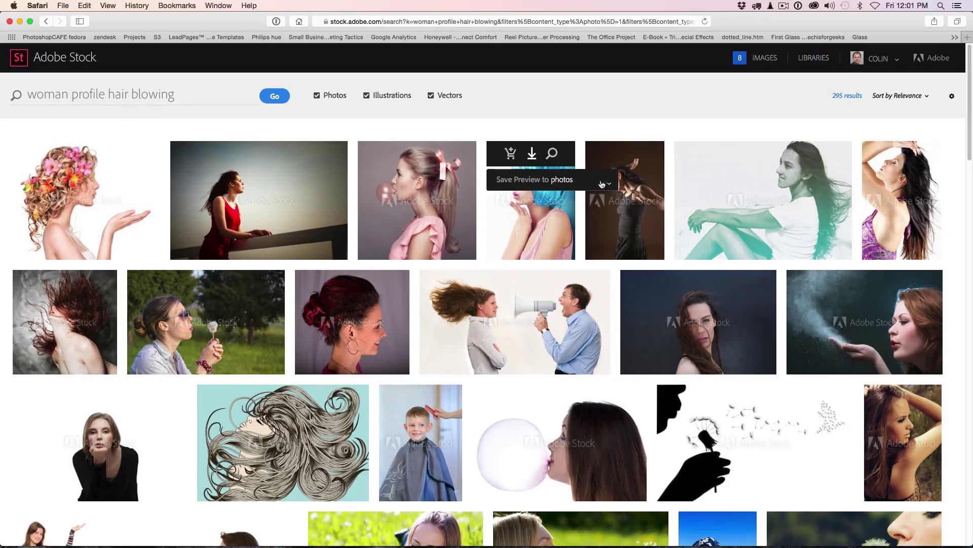
# - Save the preview of the woman in the blue wig and pink sunglasses to PSC Library
pyautogui.click(608, 183)
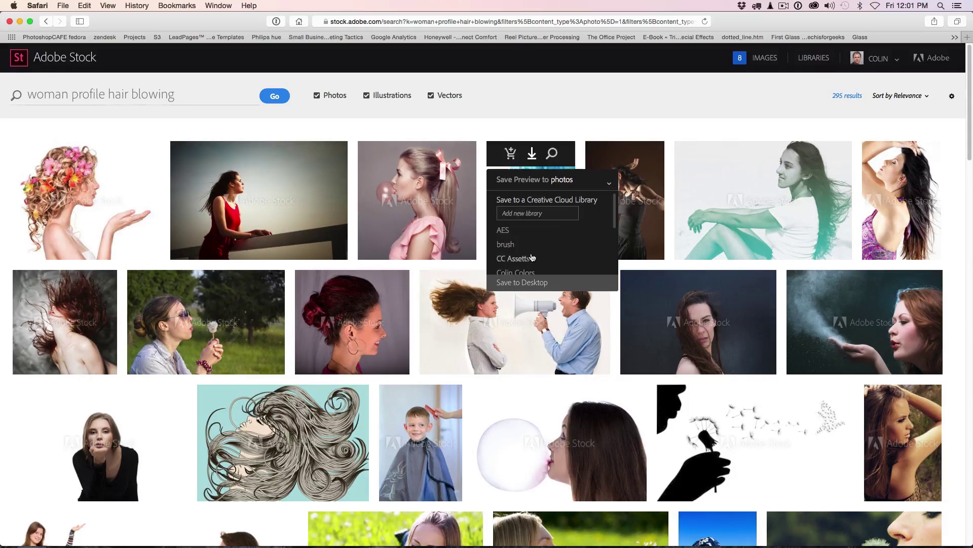
pyautogui.scroll(-5, 555, 255)
pyautogui.scroll(1, 535, 156)
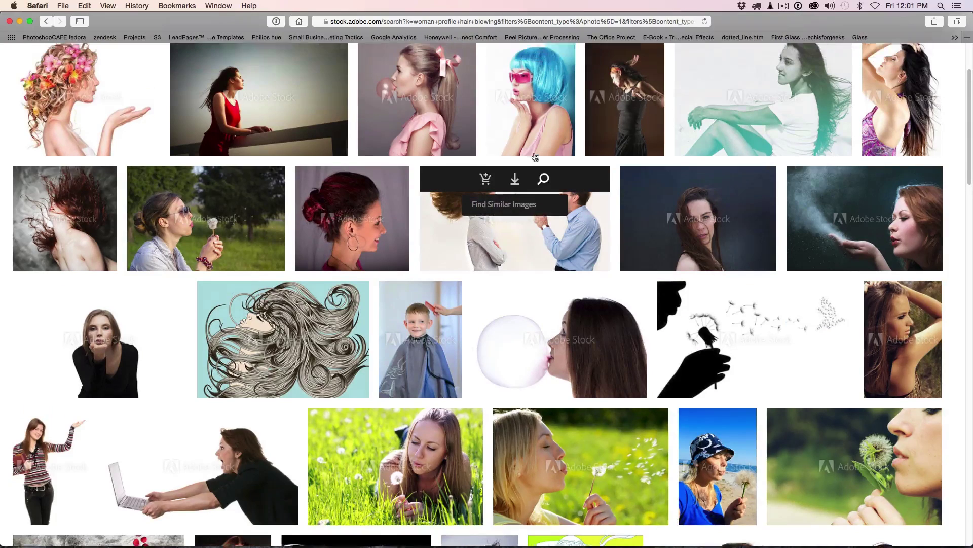
pyautogui.scroll(2, 535, 156)
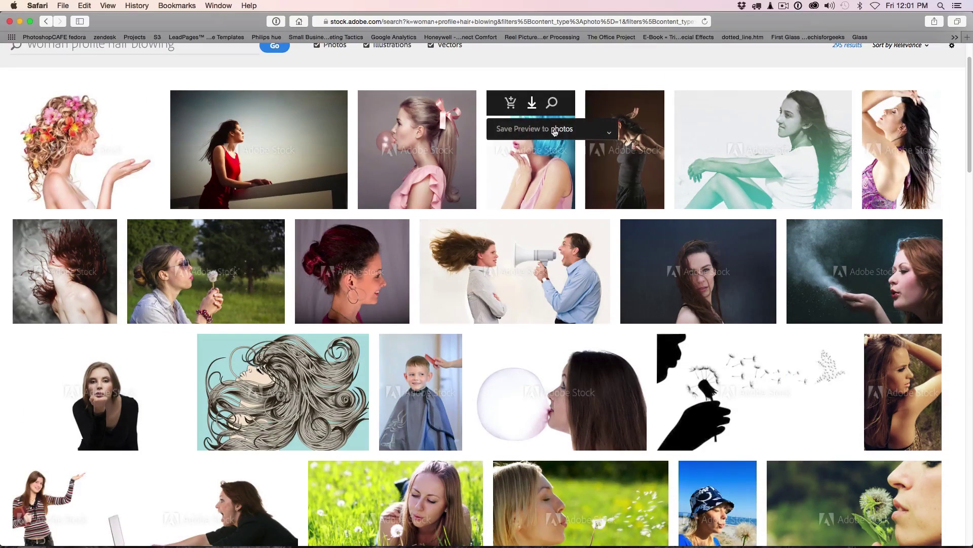
pyautogui.click(608, 133)
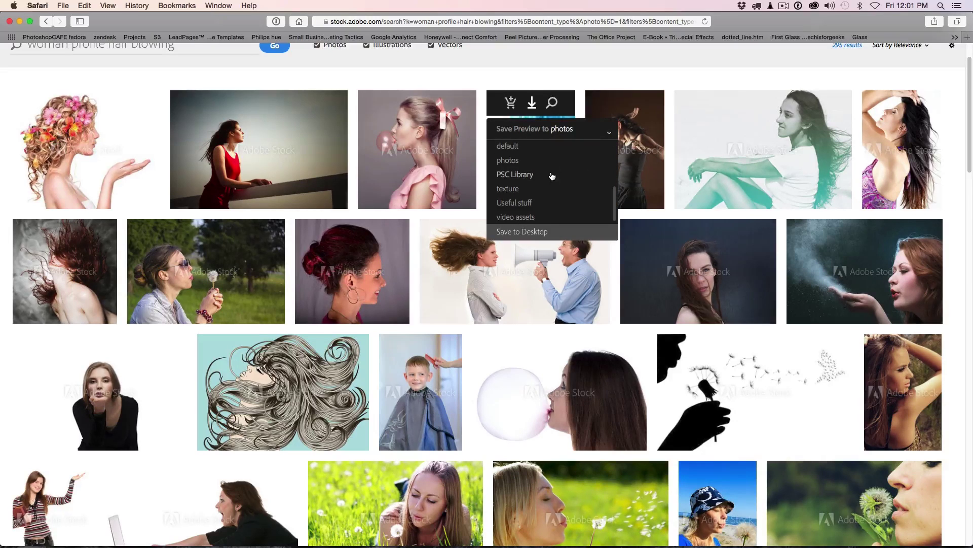
pyautogui.scroll(-1, 552, 177)
pyautogui.click(521, 173)
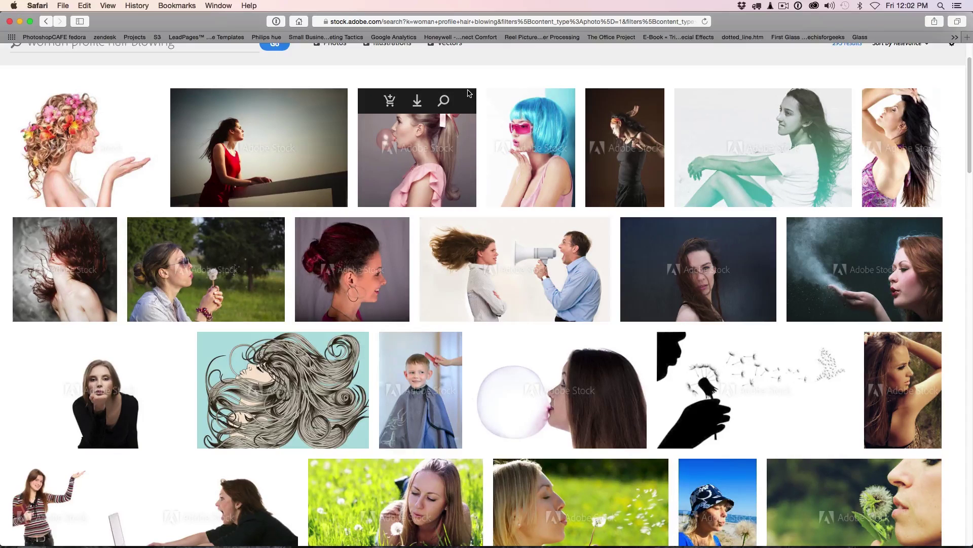
# - Switch to Photoshop and open the blue-wig woman graphic from PSC Library
pyautogui.press('super+Tab')
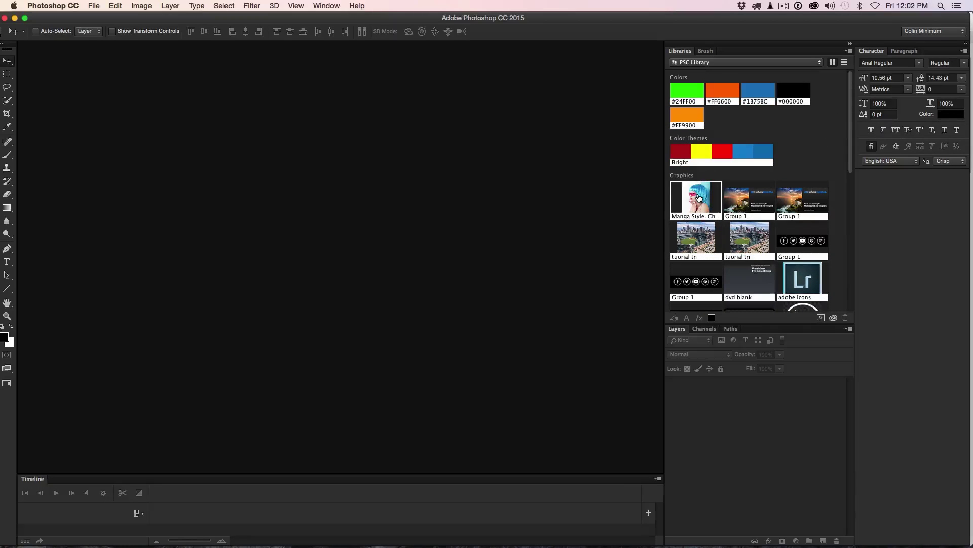
pyautogui.doubleClick(699, 197)
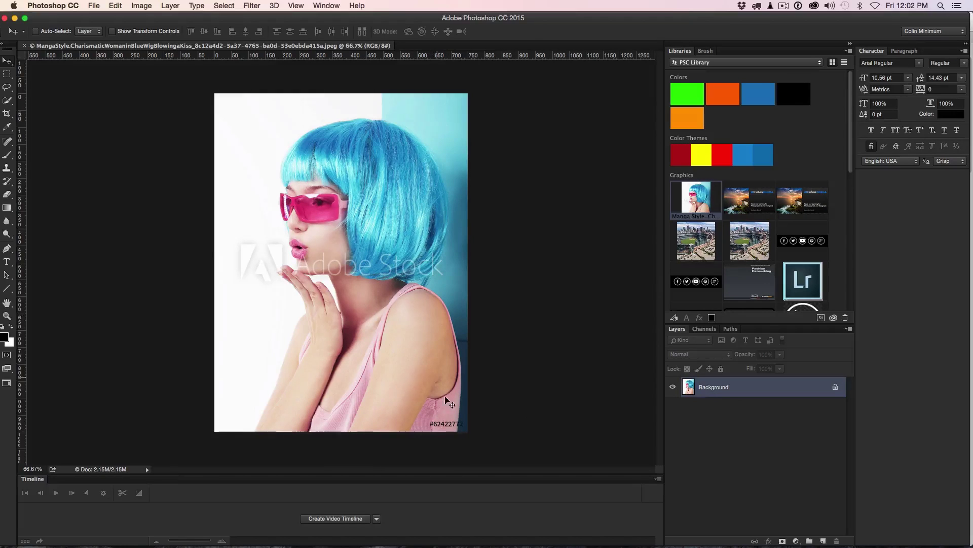
# - Delete the blue-wig woman graphic from PSC Library and close its open document
pyautogui.moveTo(682, 183); pyautogui.dragTo(844, 318)
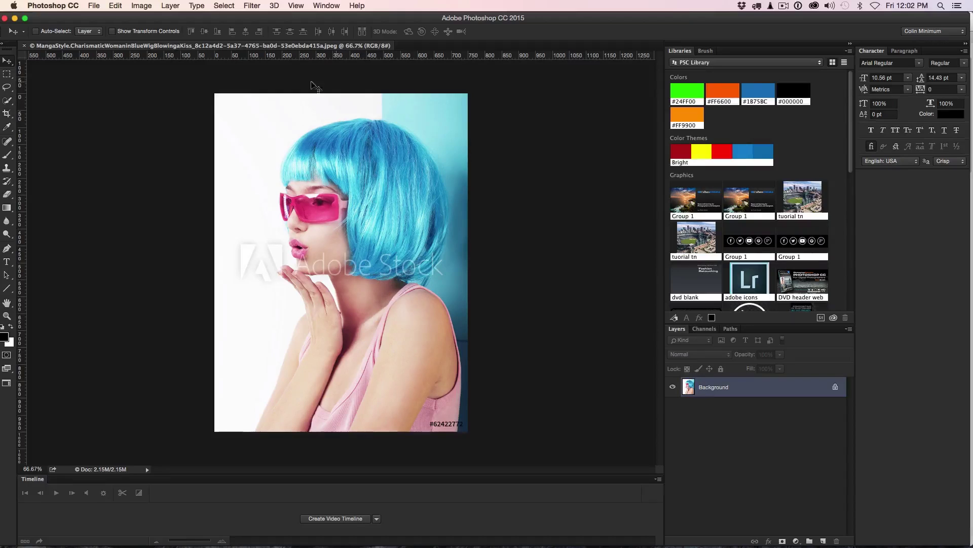
pyautogui.click(24, 46)
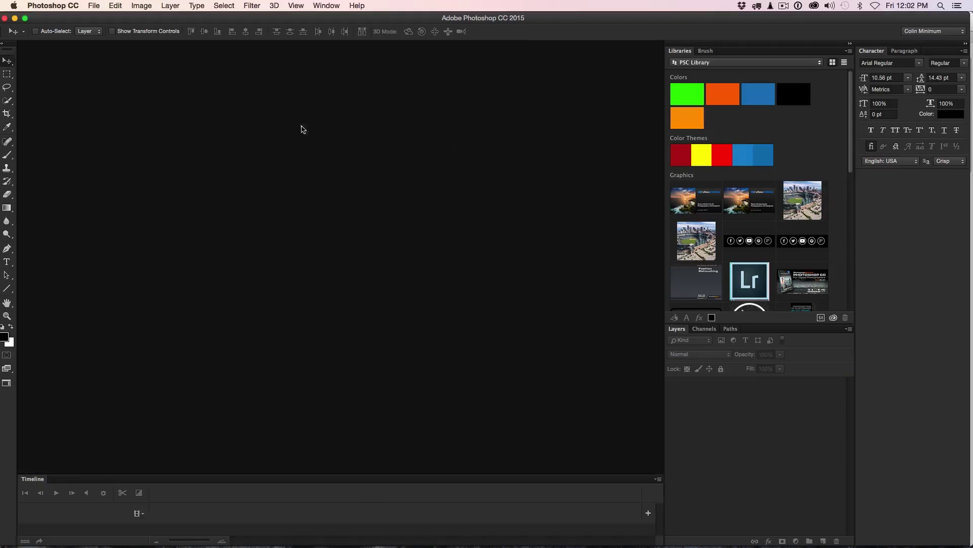
# - Show the photos library in place of PSC Library, leaving none of its graphics selected
pyautogui.click(711, 63)
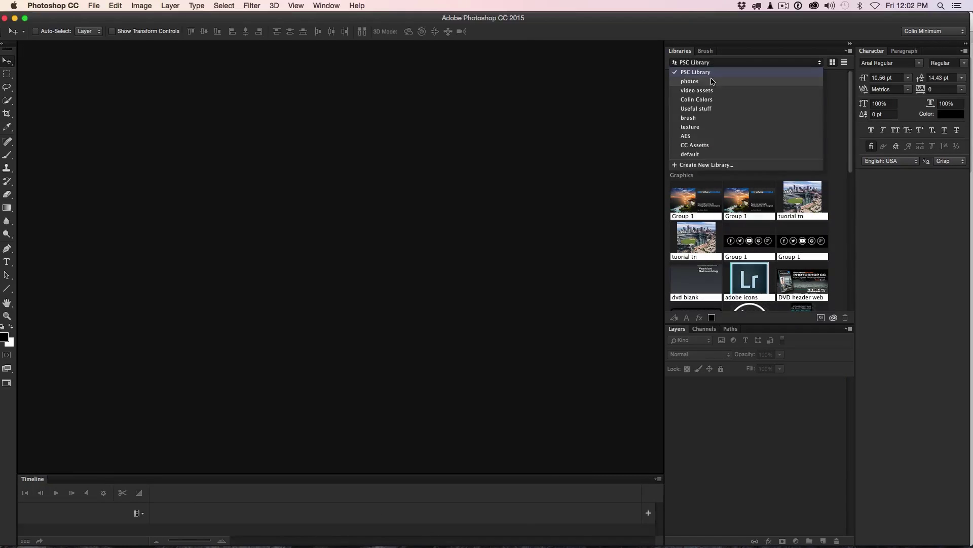
pyautogui.click(690, 81)
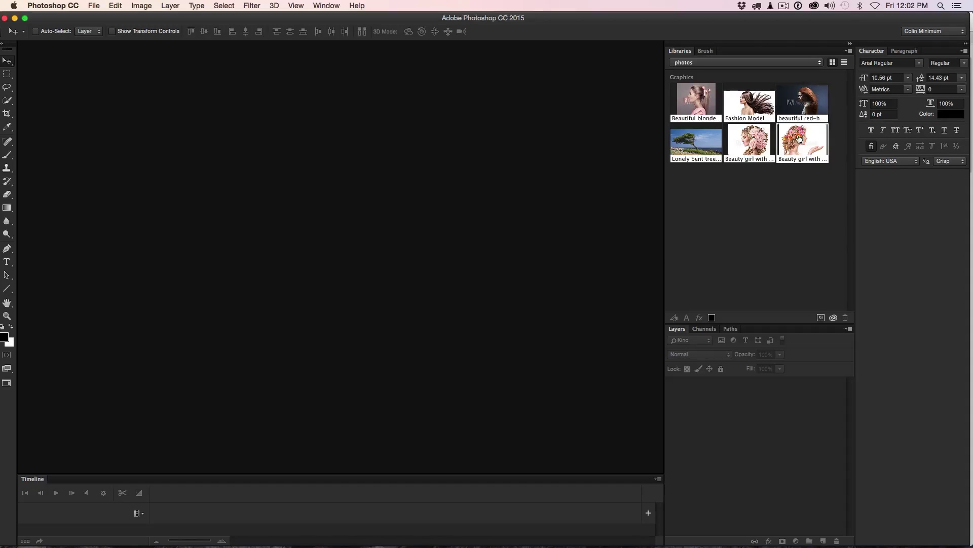
pyautogui.click(752, 147)
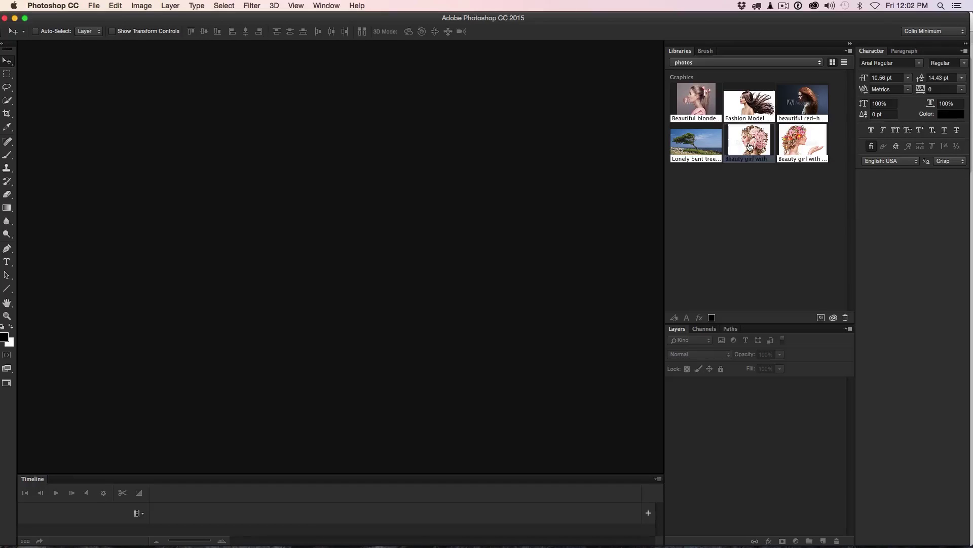
pyautogui.click(748, 203)
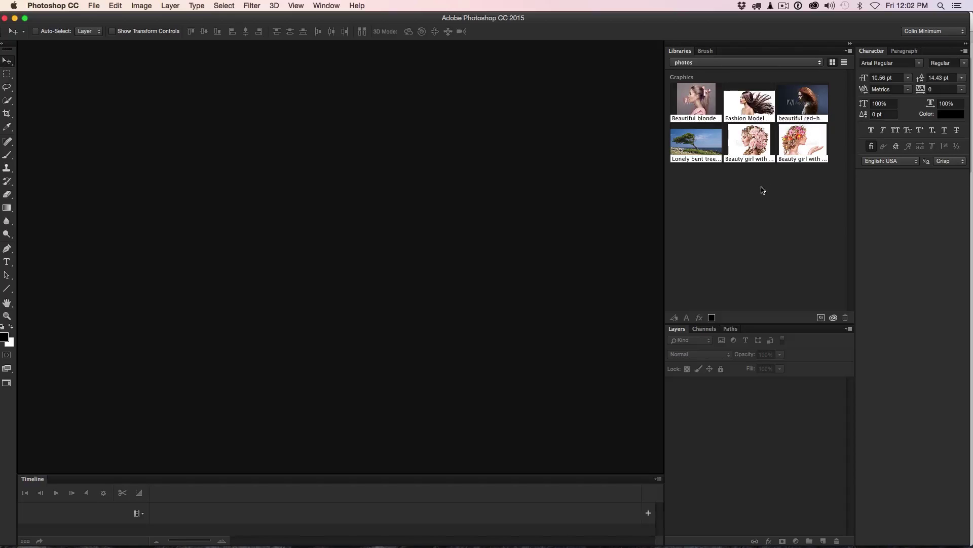
# - Create a new document 10 inches wide and 8 inches high
pyautogui.click(98, 5)
pyautogui.click(102, 19)
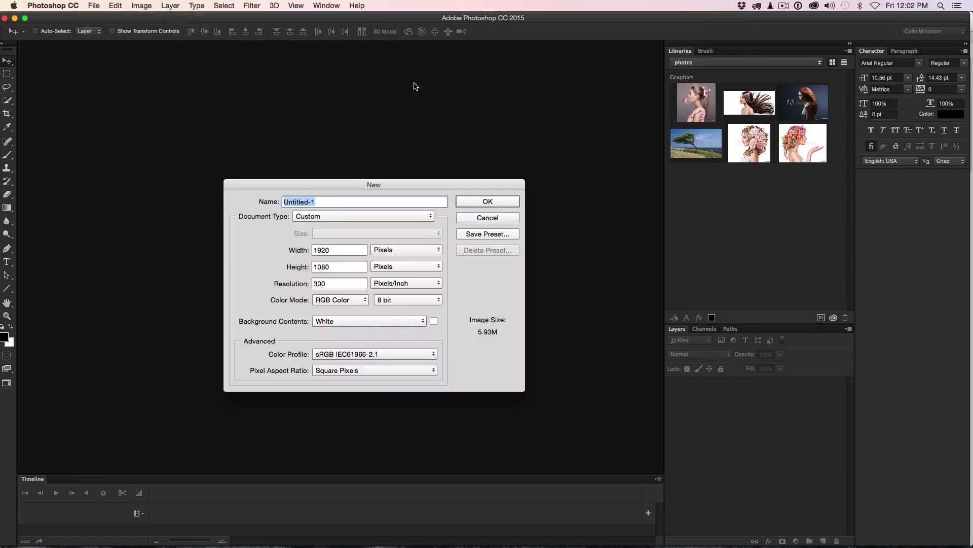
pyautogui.doubleClick(350, 249)
pyautogui.click(380, 255)
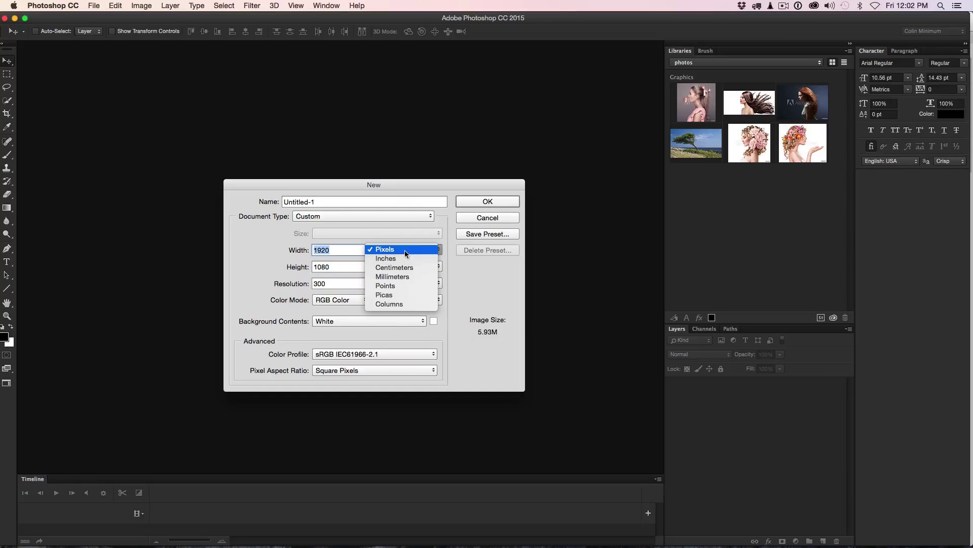
pyautogui.click(401, 261)
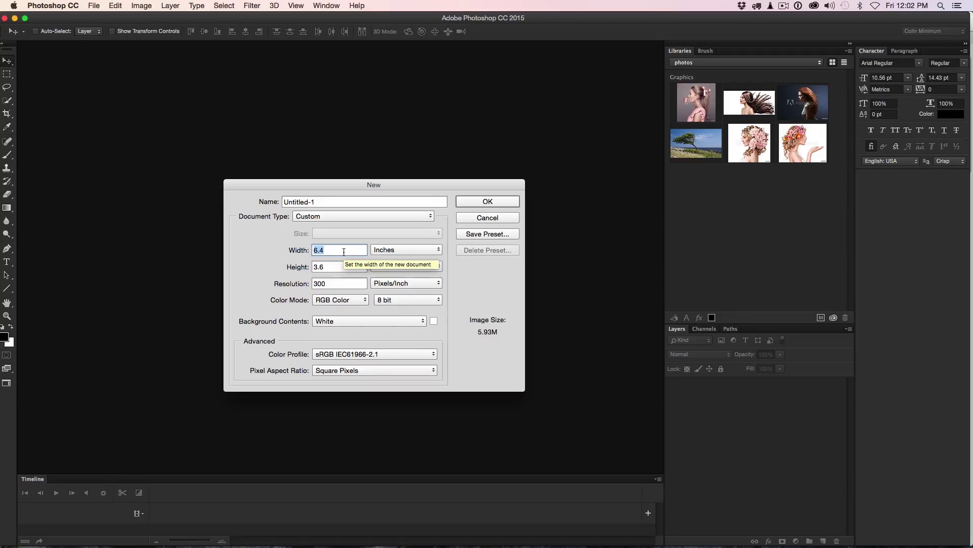
pyautogui.write('10')
pyautogui.doubleClick(327, 266)
pyautogui.write('8')
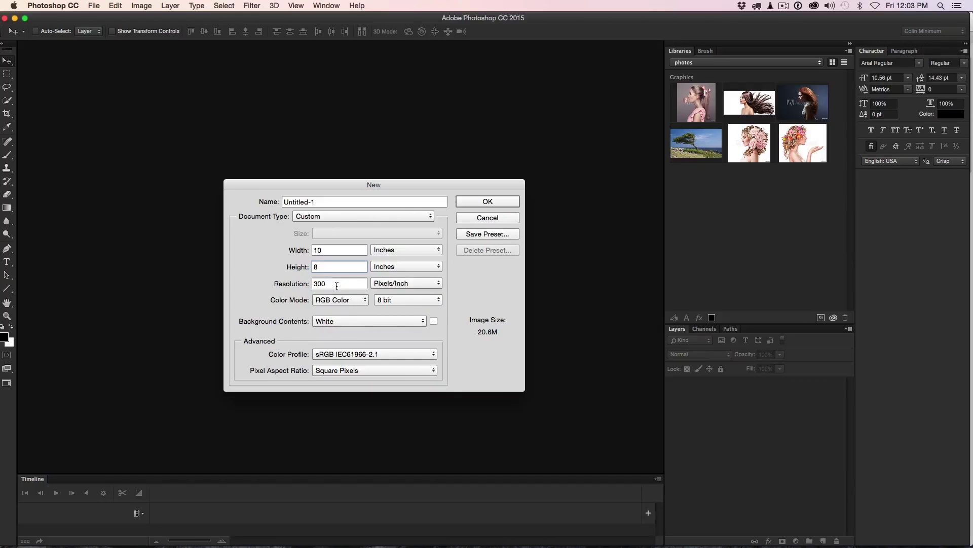
pyautogui.click(488, 202)
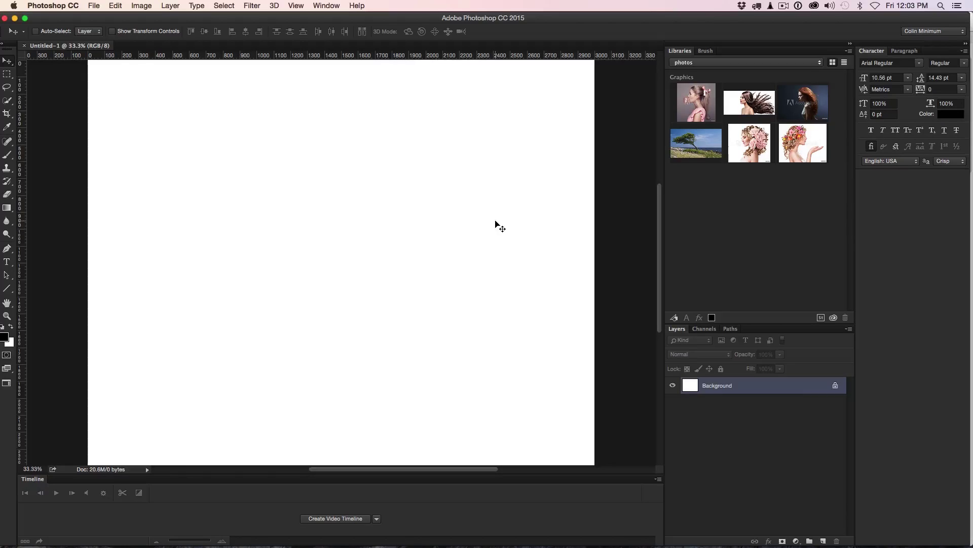
# - Place the graphic of the woman with pink roses in her hair into the document as a linked image at its default size
pyautogui.press('super+0')
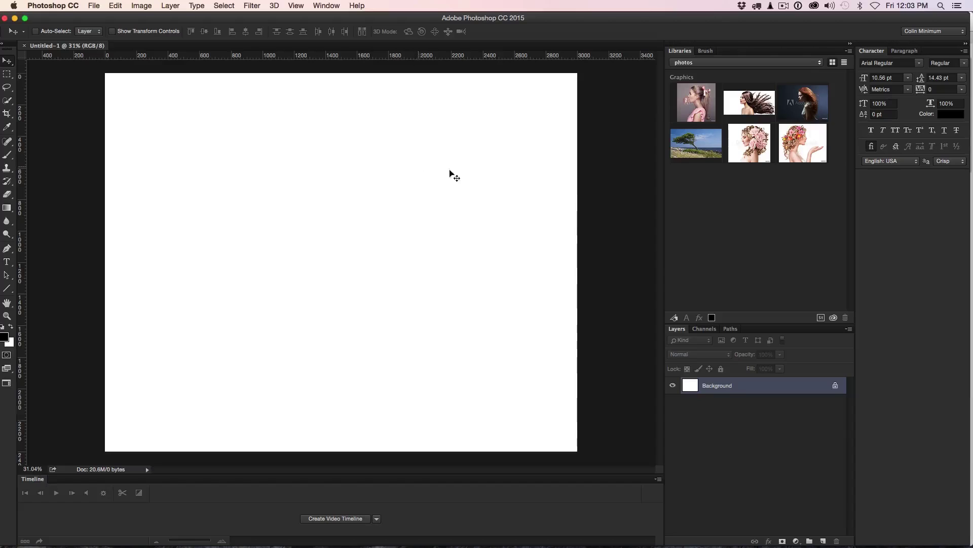
pyautogui.rightClick(751, 138)
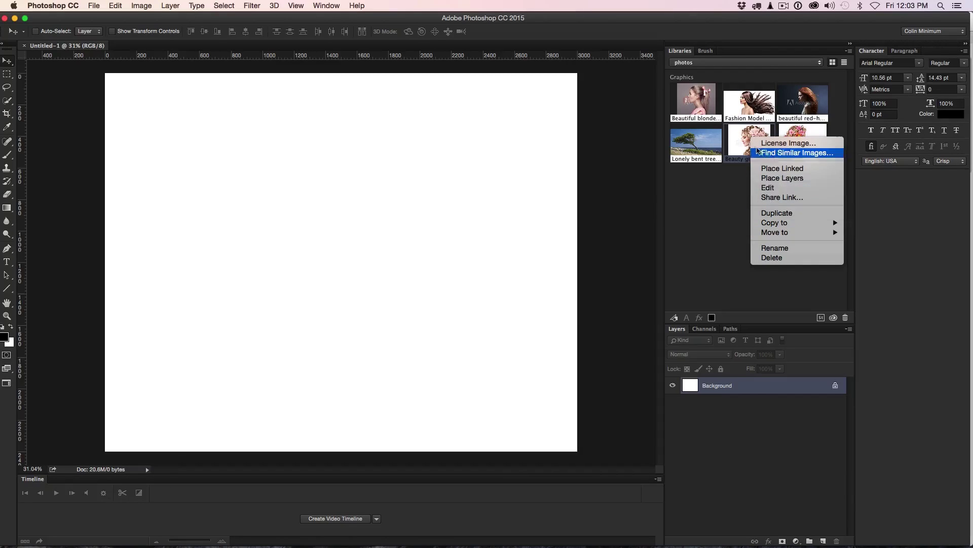
pyautogui.click(782, 168)
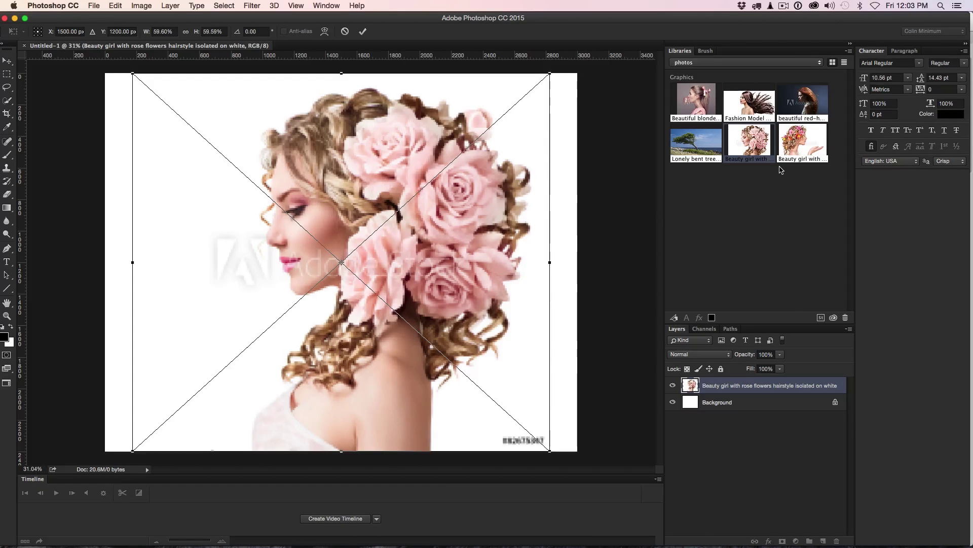
pyautogui.press('Return')
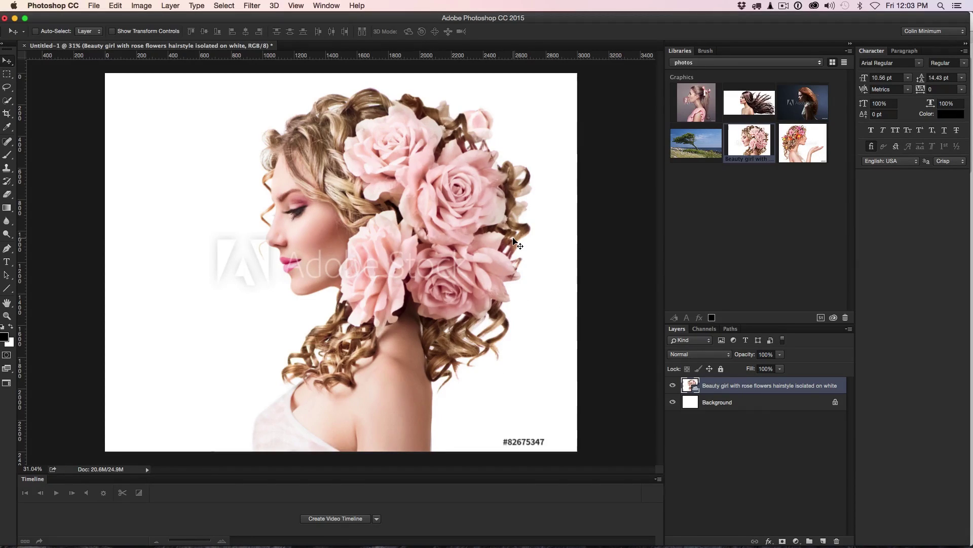
# - Move the placed rose-haired woman to the left side of the canvas and duplicate her layer
pyautogui.moveTo(514, 239); pyautogui.dragTo(390, 242)
pyautogui.moveTo(295, 258); pyautogui.dragTo(303, 259)
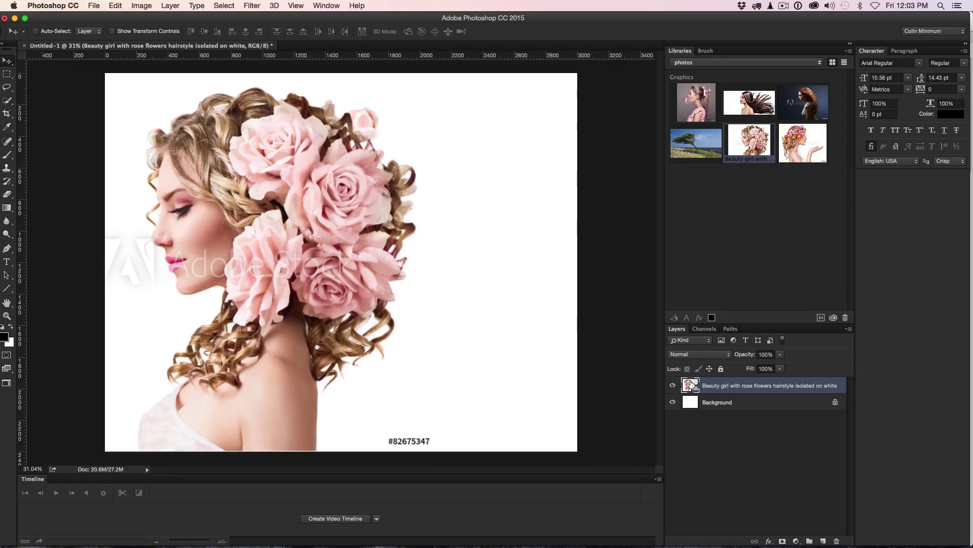
pyautogui.press('super+j')
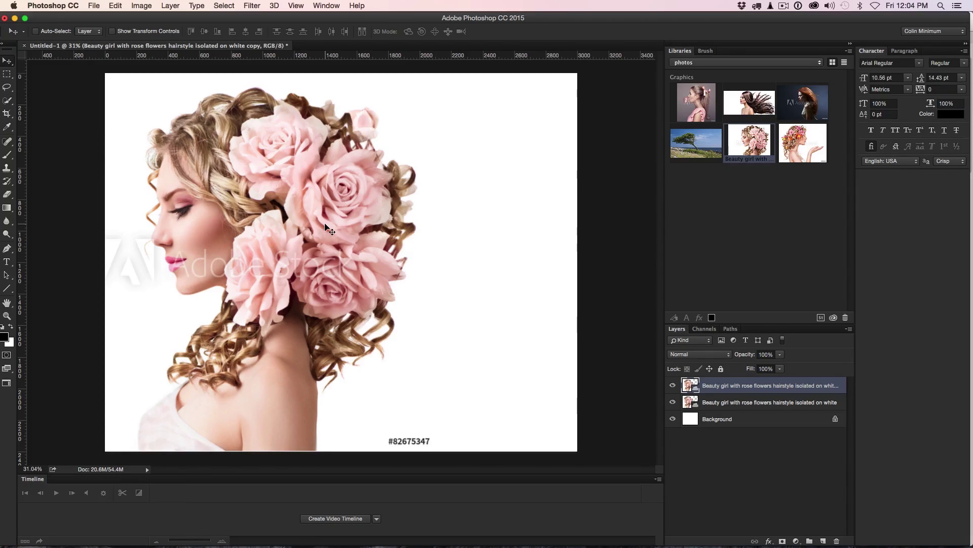
# - Flip the duplicated woman horizontally and move her to the right side of the canvas, mirroring the original
pyautogui.hotkey('ctrl', 't')
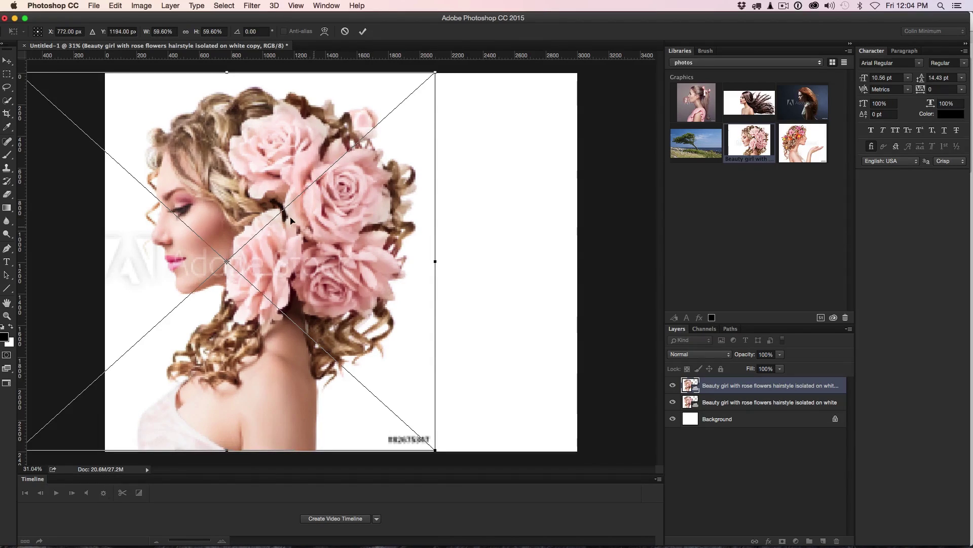
pyautogui.rightClick(260, 174)
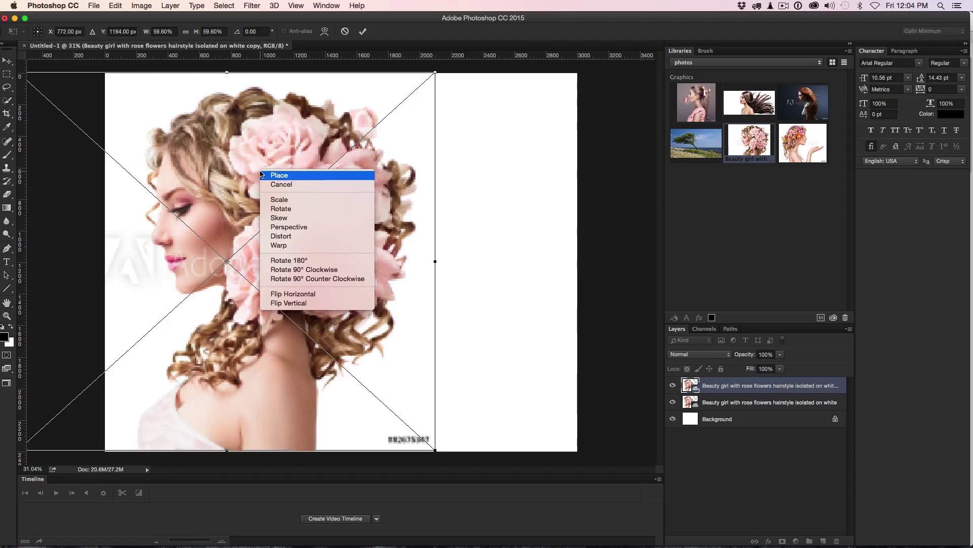
pyautogui.click(299, 293)
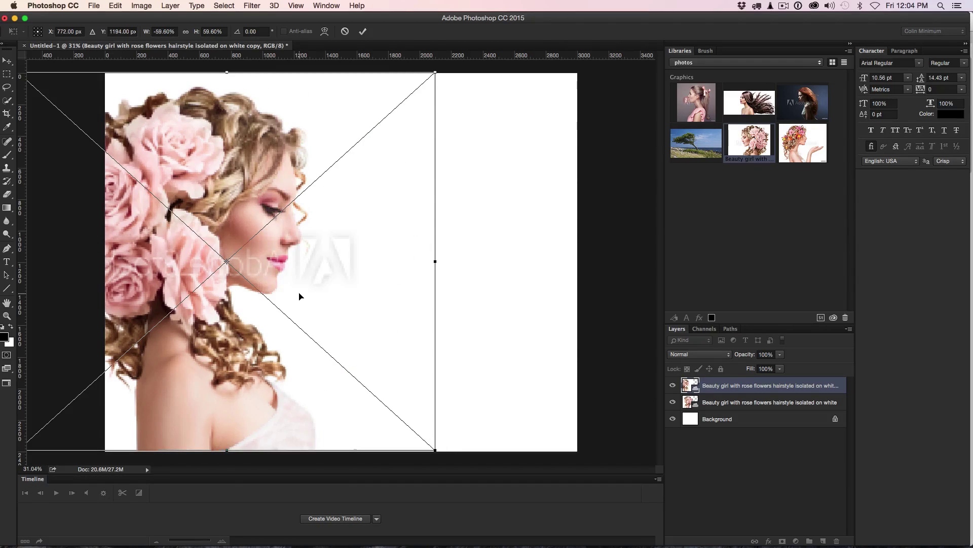
pyautogui.press('Return')
pyautogui.moveTo(217, 238); pyautogui.dragTo(456, 237)
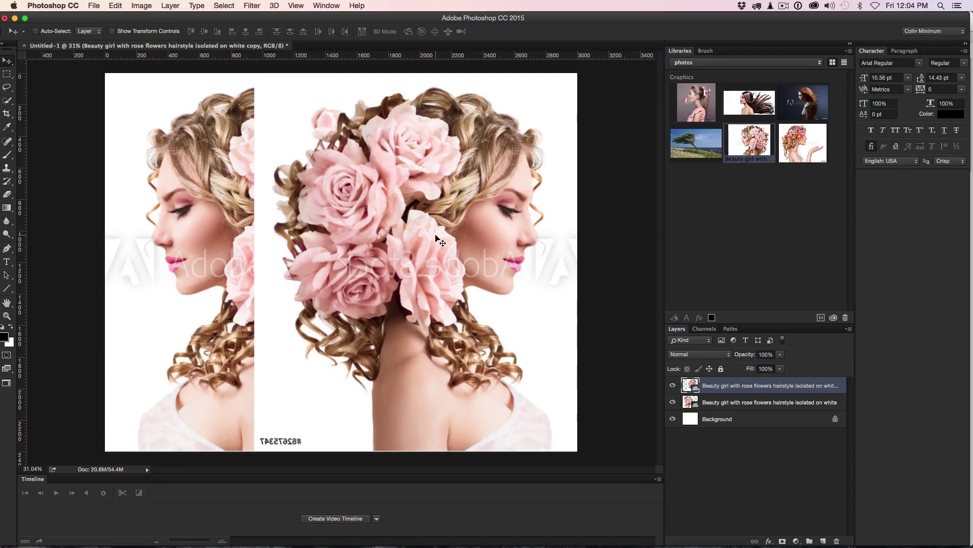
pyautogui.moveTo(437, 238); pyautogui.dragTo(420, 233)
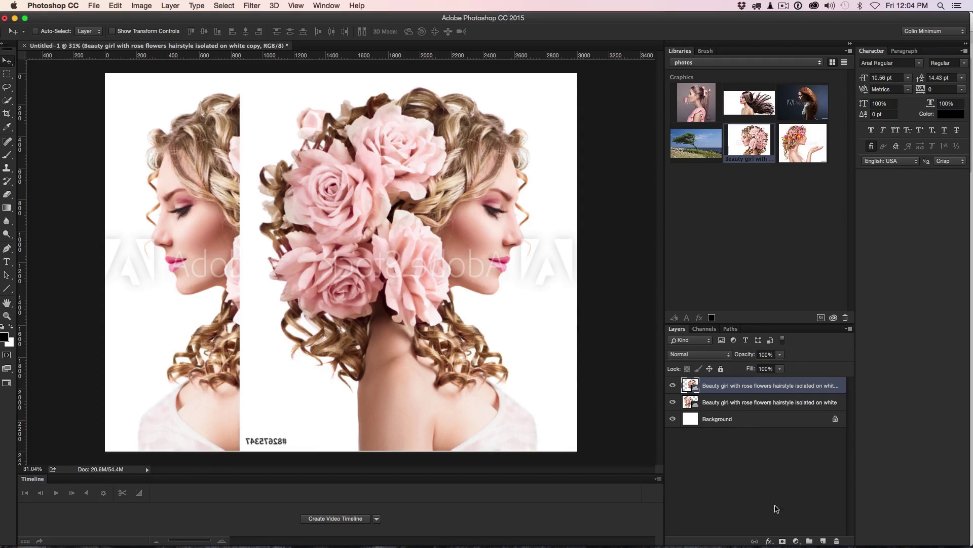
# - Add a layer mask to the flipped copy and draw a linear white-to-black gradient that blends its inner edge into the original
pyautogui.click(782, 541)
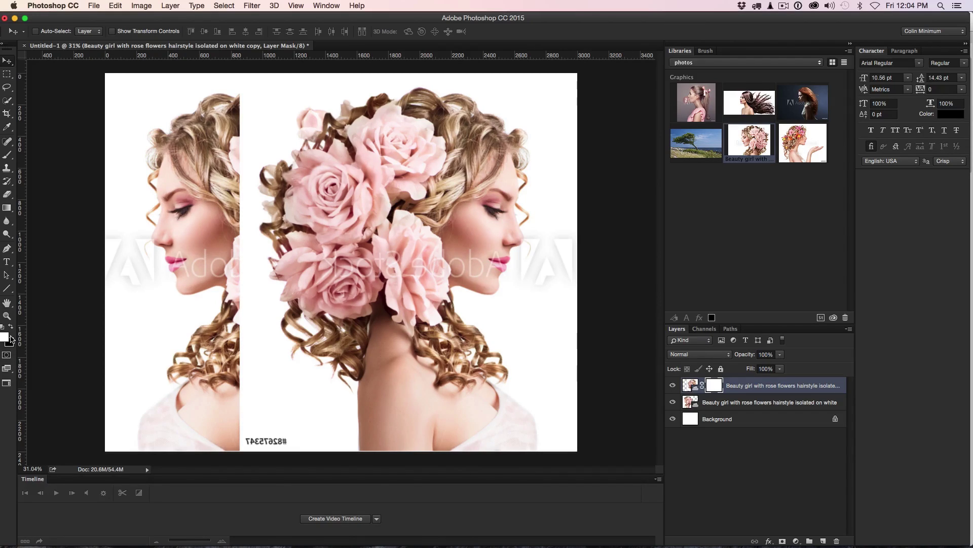
pyautogui.click(7, 209)
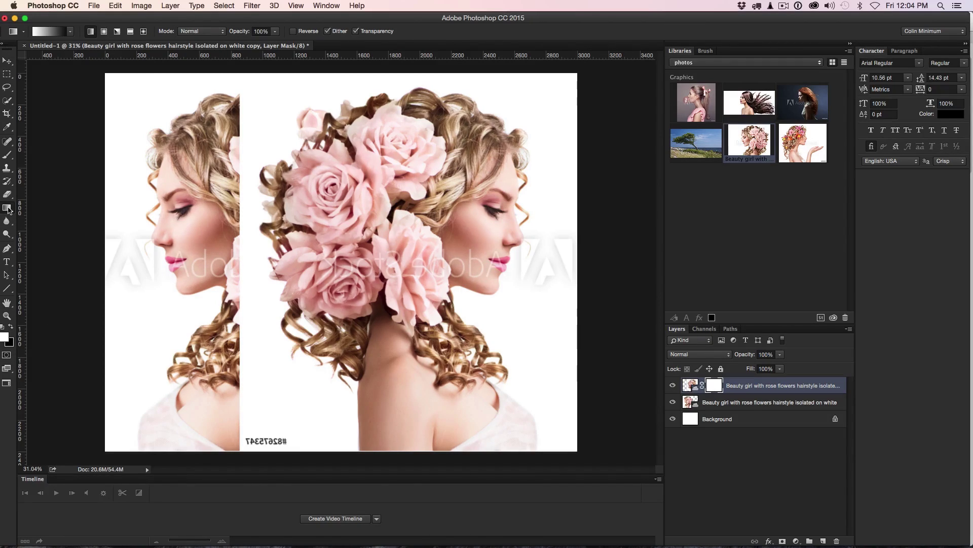
pyautogui.click(71, 32)
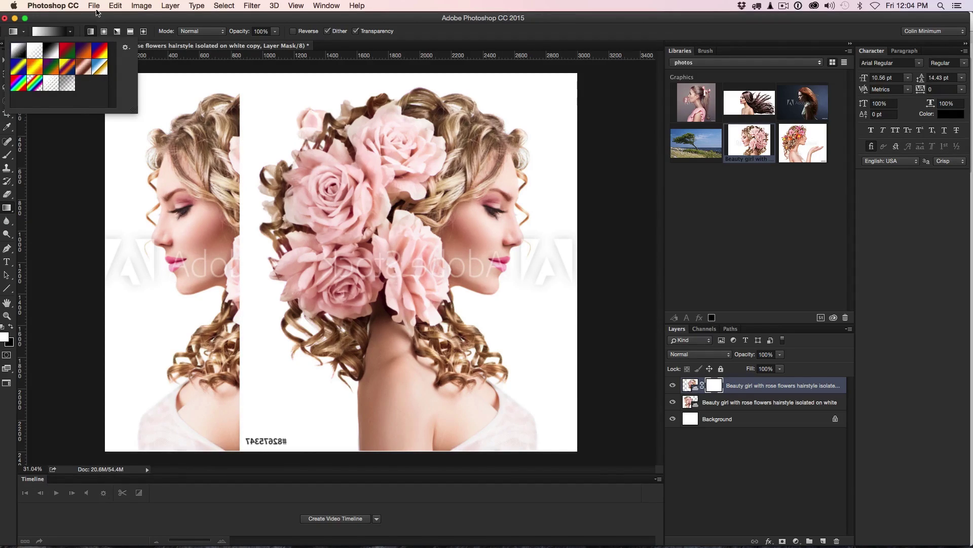
pyautogui.click(95, 17)
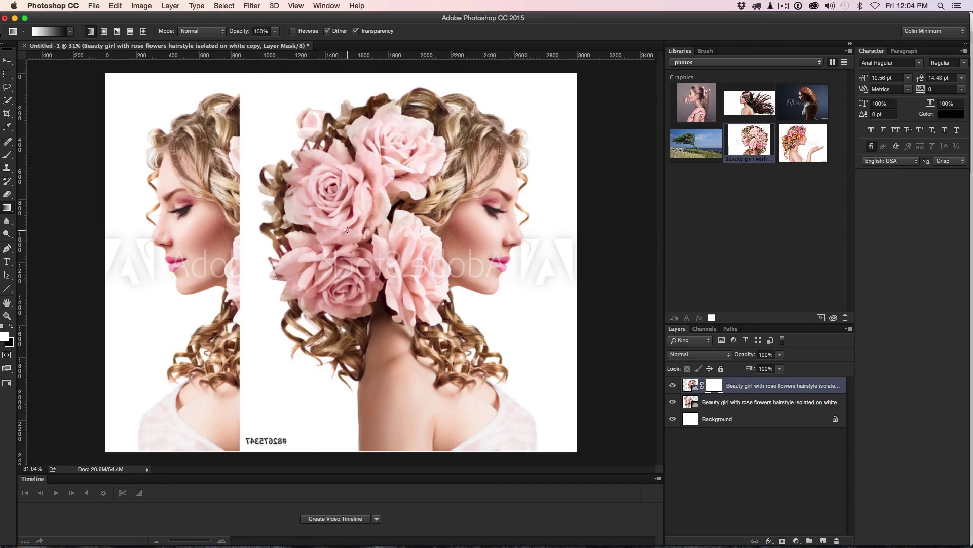
pyautogui.moveTo(291, 224); pyautogui.dragTo(238, 225)
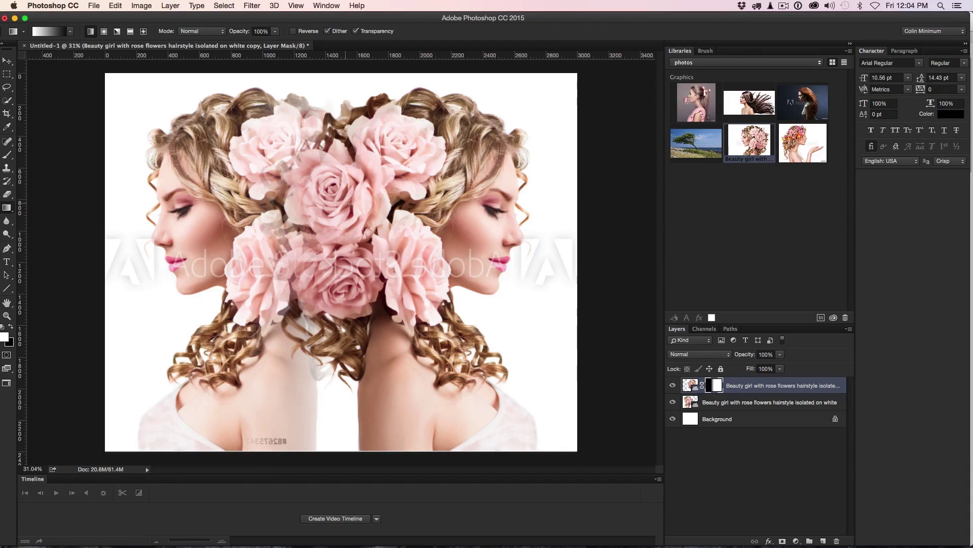
pyautogui.moveTo(341, 203); pyautogui.dragTo(283, 204)
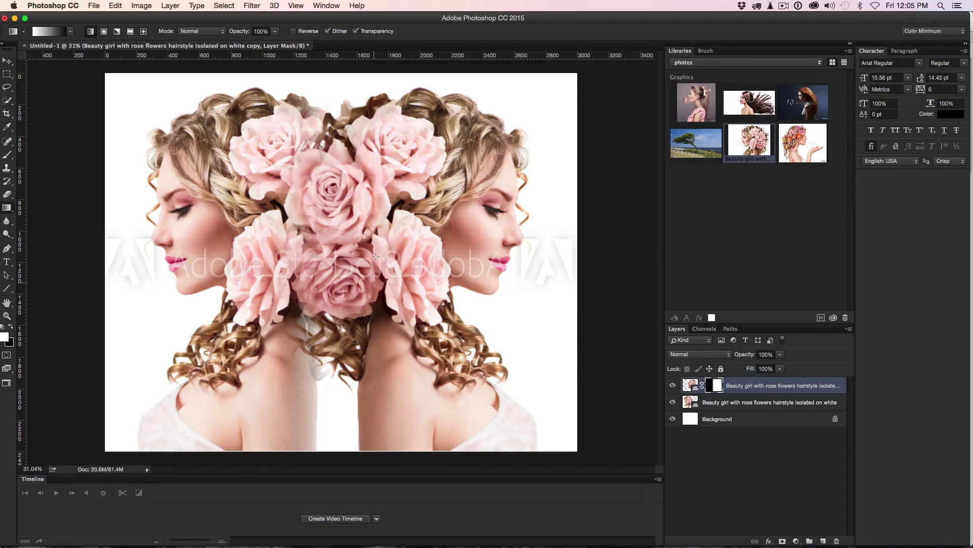
# - Select both woman layers and nudge them together slightly to the right to centre the pair on the canvas
pyautogui.keyDown('shift'); pyautogui.click(731, 403); pyautogui.keyUp('shift')
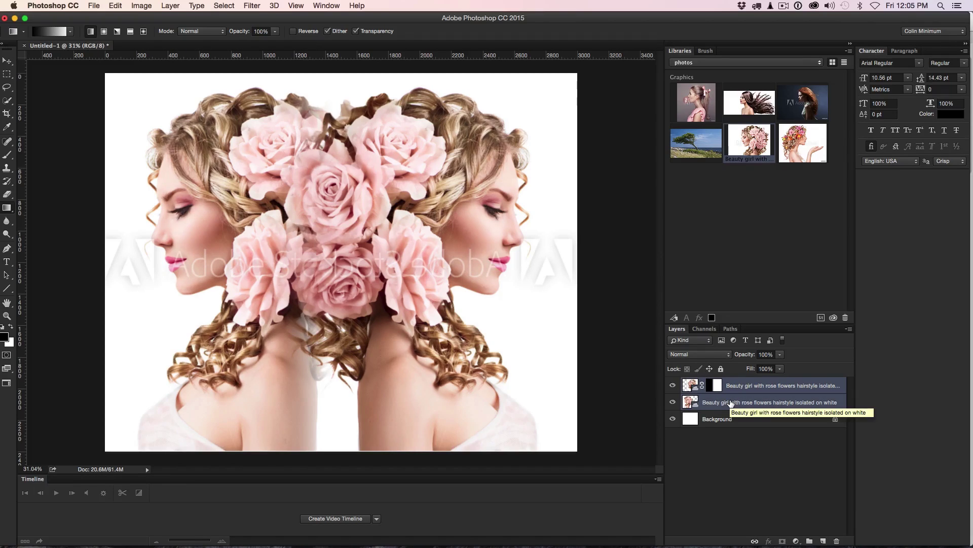
pyautogui.press('v')
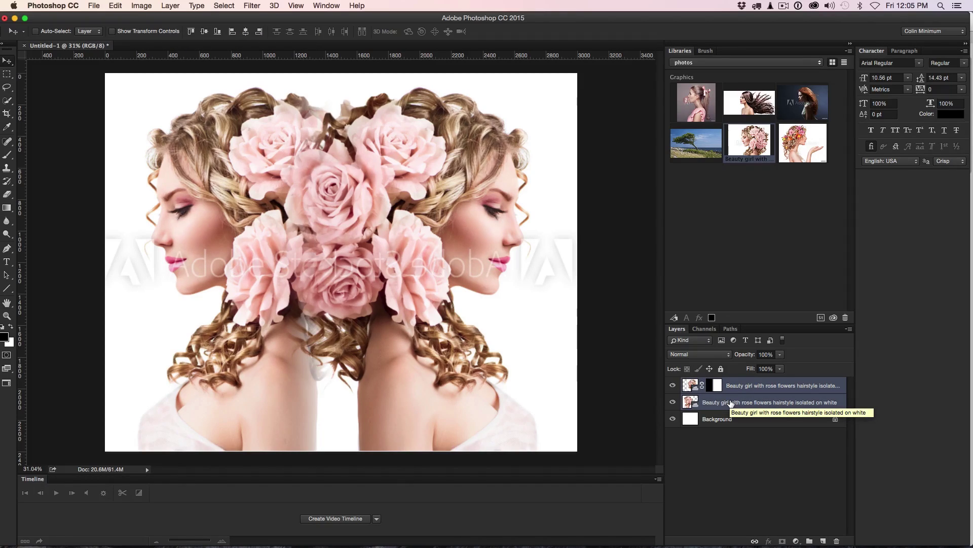
pyautogui.press('Right')
pyautogui.press('Right')
pyautogui.press('Right')
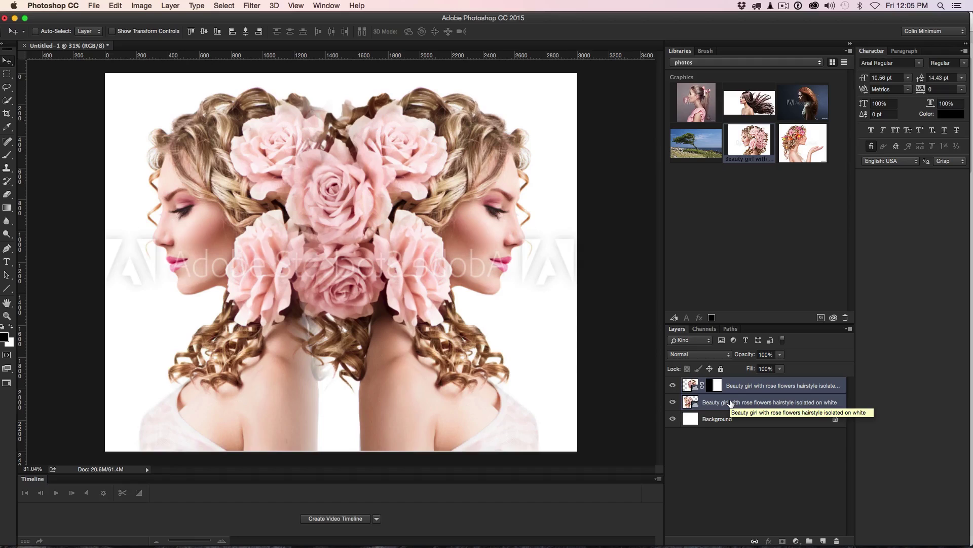
pyautogui.press('Right')
pyautogui.press('Right')
pyautogui.press('Right')
pyautogui.press('Right')
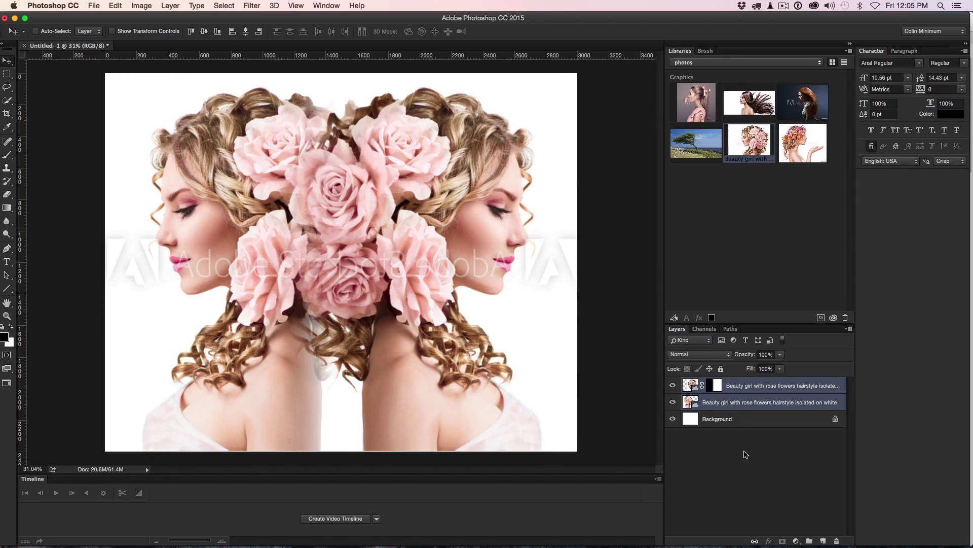
pyautogui.click(746, 454)
# - Group the two woman layers, check the group's contents and leave it collapsed
pyautogui.click(741, 386)
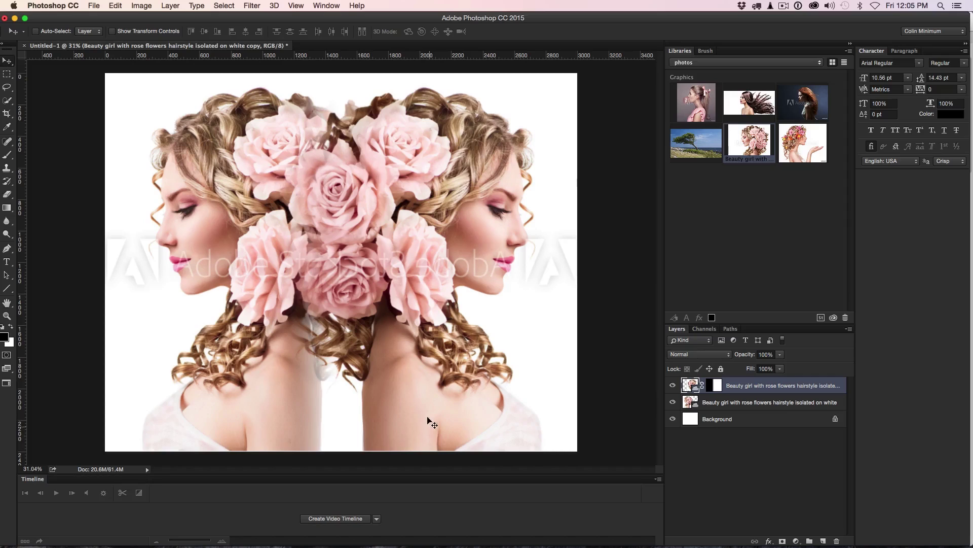
pyautogui.keyDown('shift'); pyautogui.click(737, 402); pyautogui.keyUp('shift')
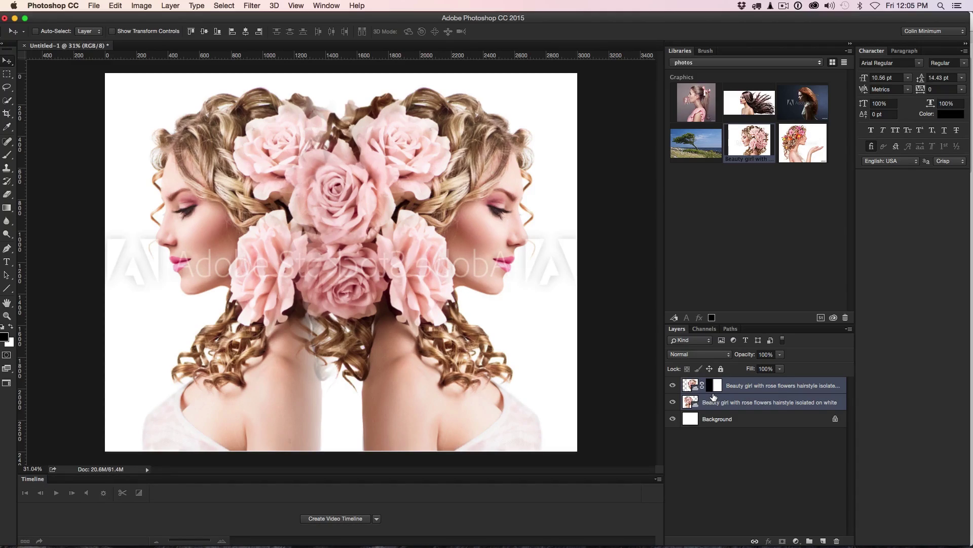
pyautogui.press('super+g')
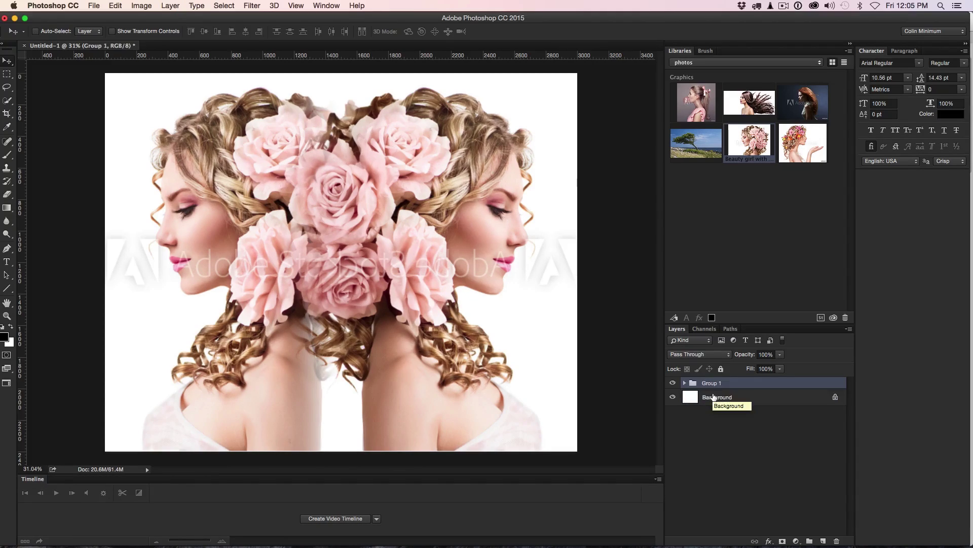
pyautogui.click(685, 382)
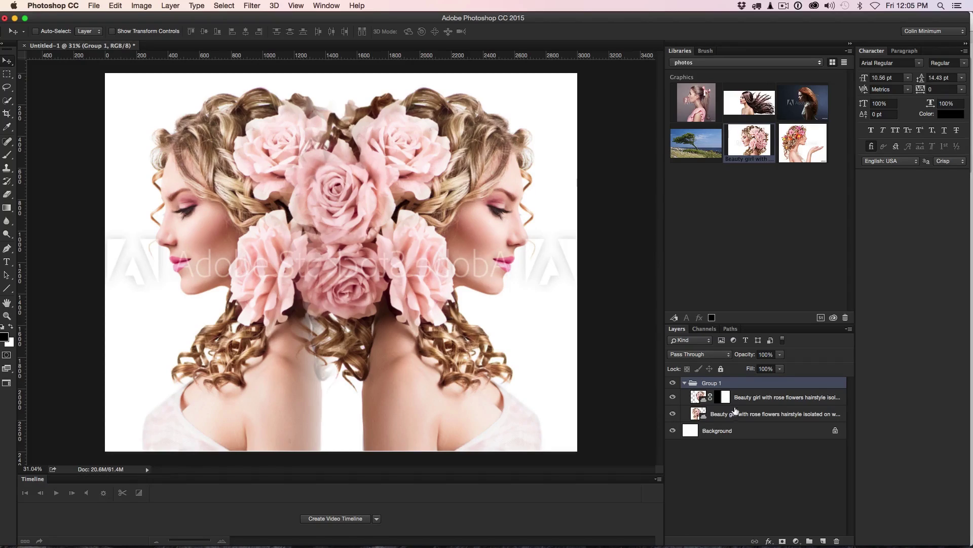
pyautogui.click(684, 384)
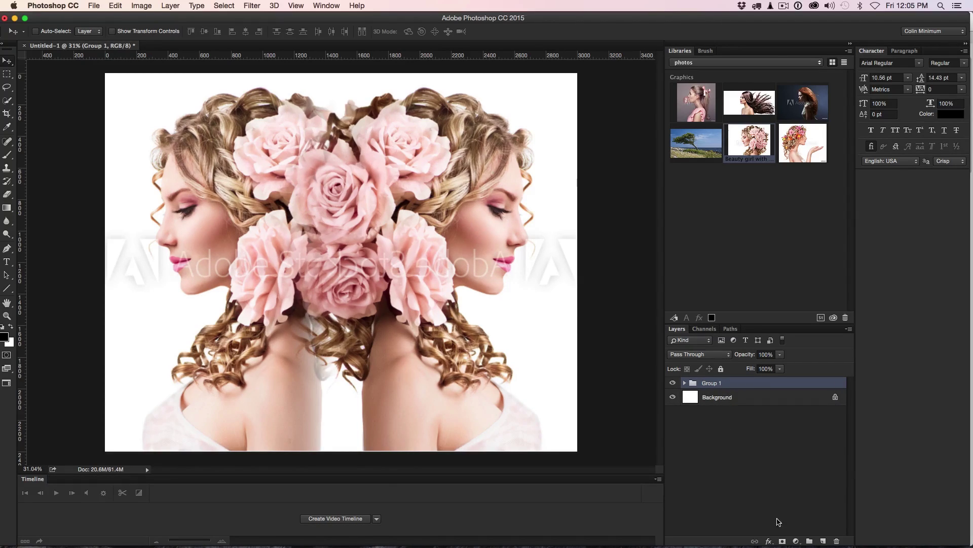
# - Add a mask to the group and fade the women's shoulders into the white background with a vertical linear gradient
pyautogui.click(783, 541)
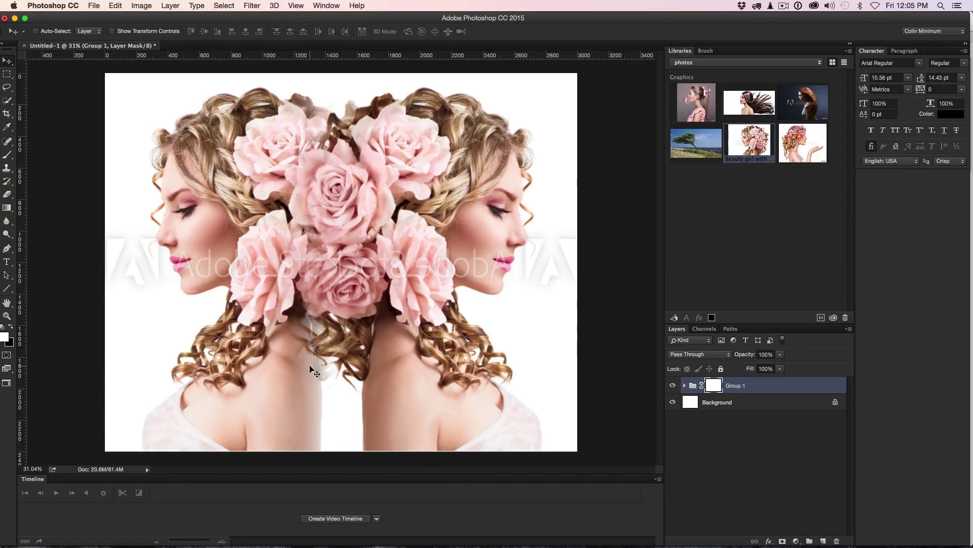
pyautogui.click(6, 207)
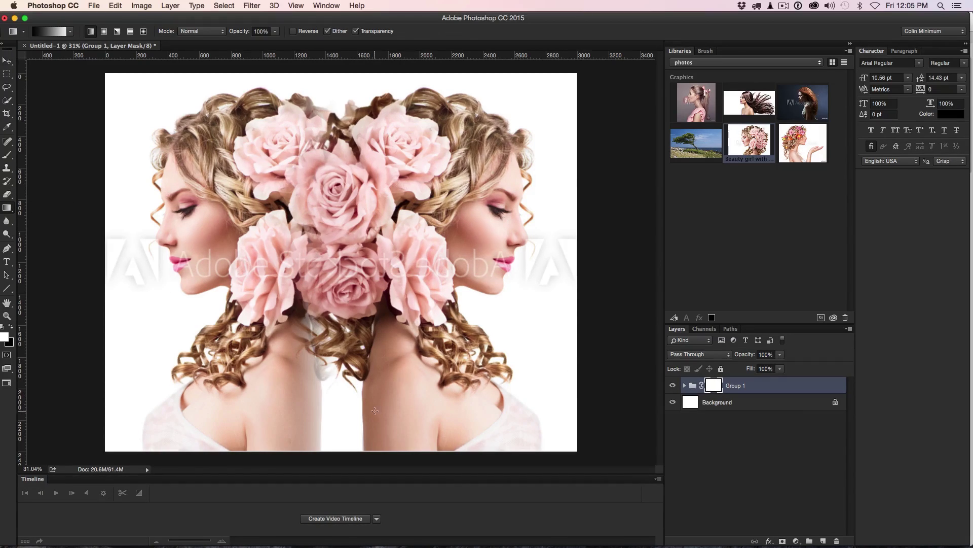
pyautogui.moveTo(376, 384); pyautogui.dragTo(374, 407)
pyautogui.moveTo(374, 456); pyautogui.dragTo(372, 451)
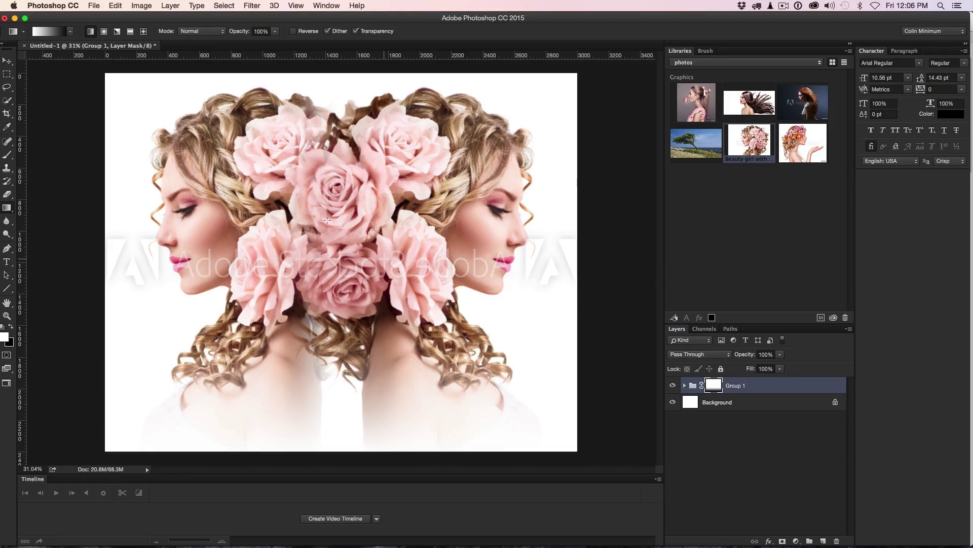
# - Add the text REFLECTIONS over the faded lower part of the image
pyautogui.click(7, 261)
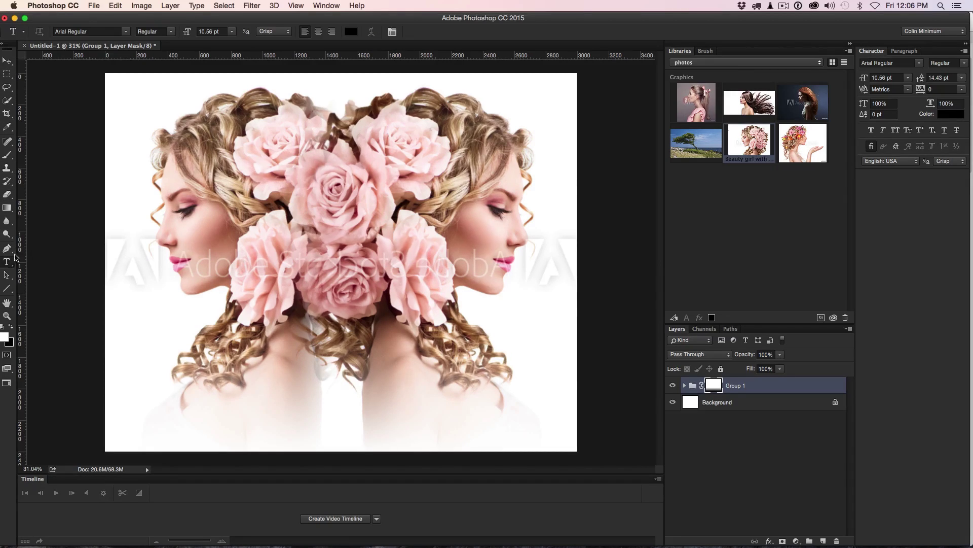
pyautogui.click(279, 396)
pyautogui.write('BE')
pyautogui.press('BackSpace')
pyautogui.press('BackSpace')
pyautogui.press('BackSpace')
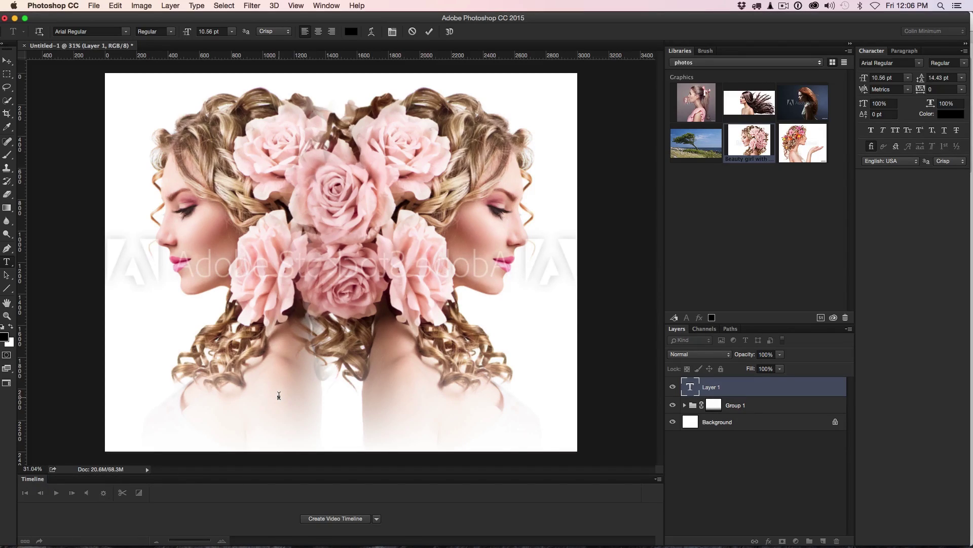
pyautogui.write('REFLECTIONS')
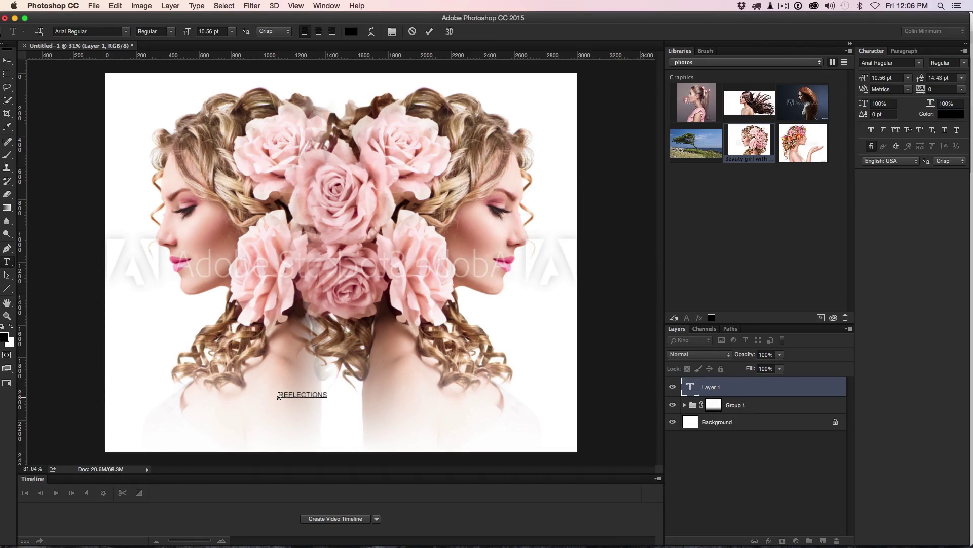
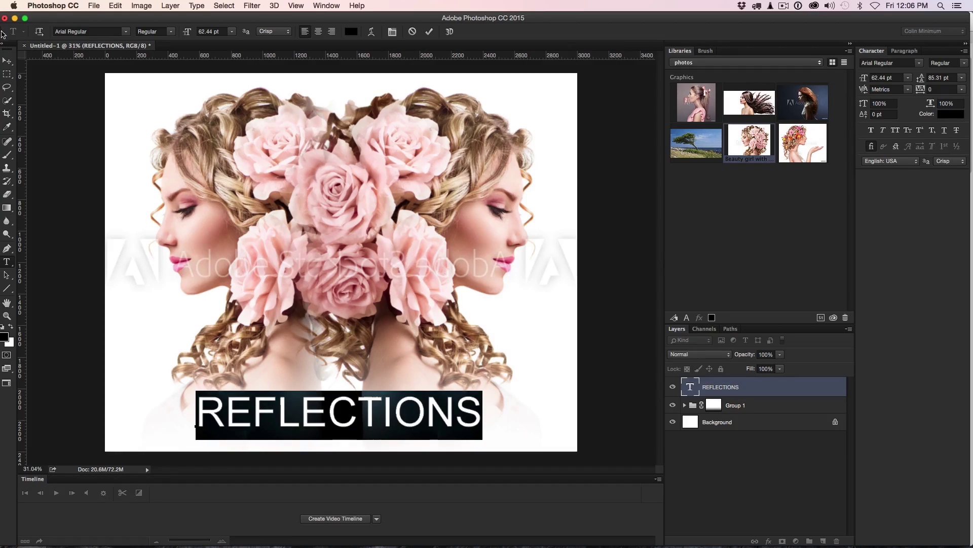
# - Set the REFLECTIONS text to Arial Bold at 69.44 pt
pyautogui.click(171, 34)
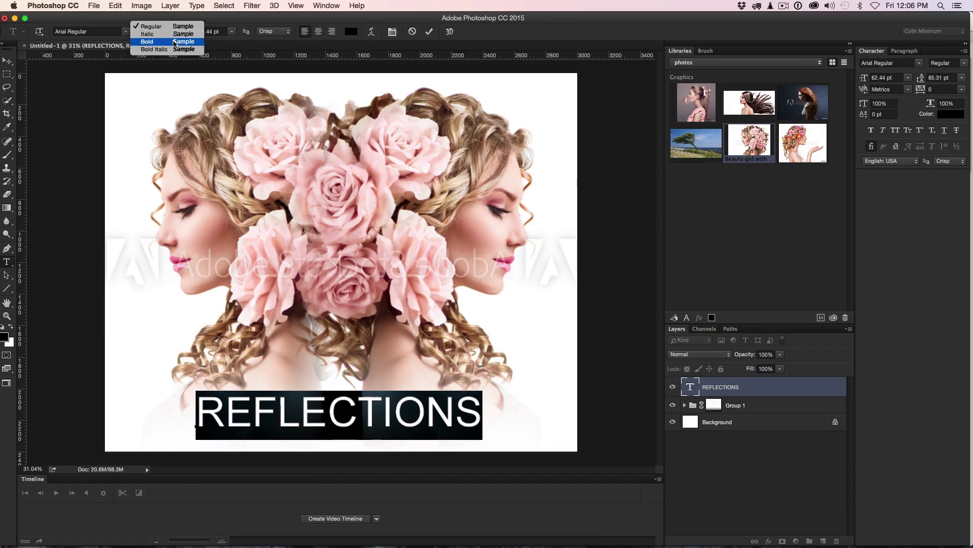
pyautogui.click(174, 41)
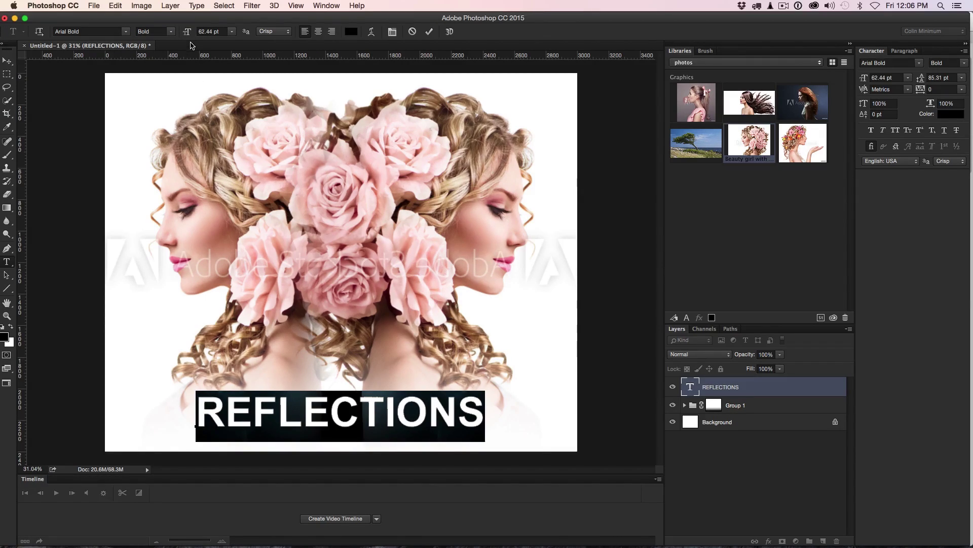
pyautogui.moveTo(188, 33); pyautogui.dragTo(193, 34)
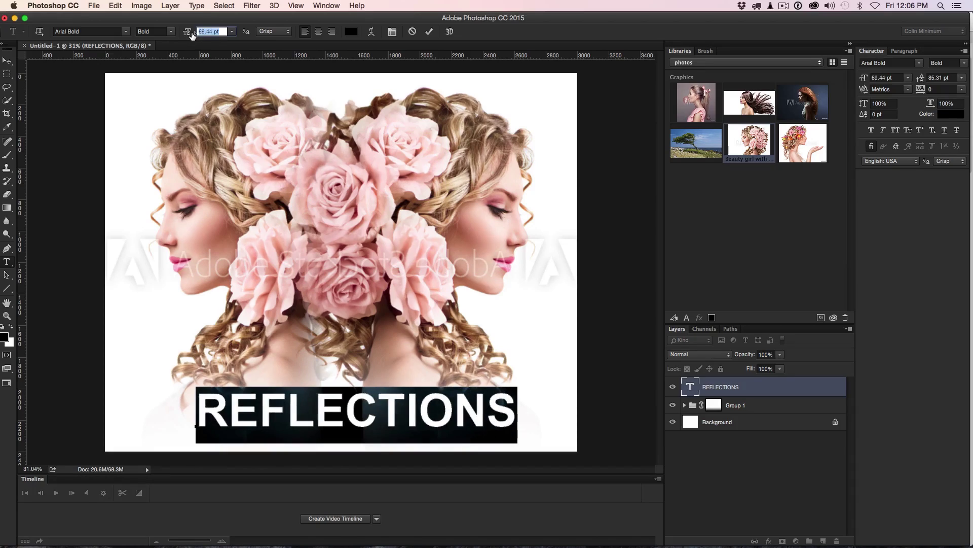
# - Change the REFLECTIONS text colour to the mid grey 6d6d6d
pyautogui.click(351, 31)
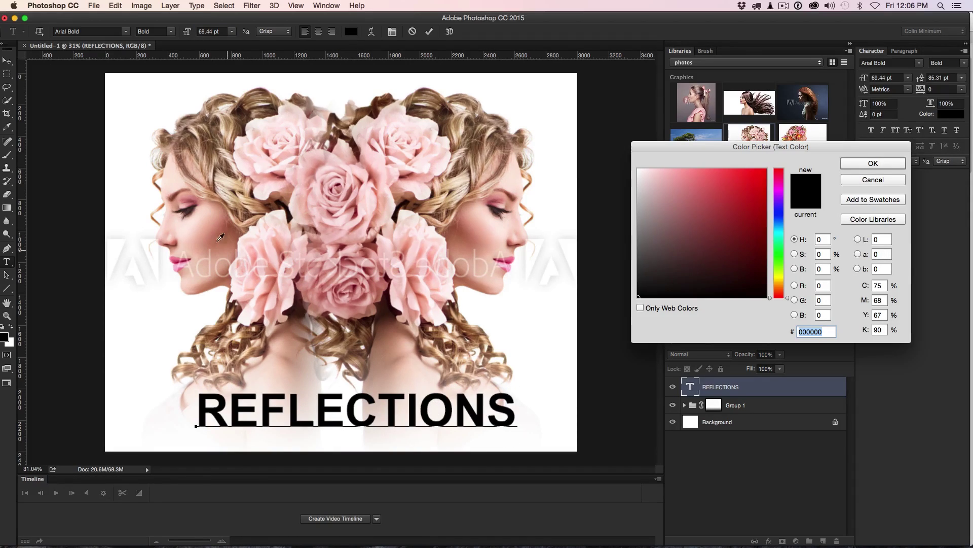
pyautogui.click(638, 261)
pyautogui.moveTo(638, 261); pyautogui.dragTo(639, 243)
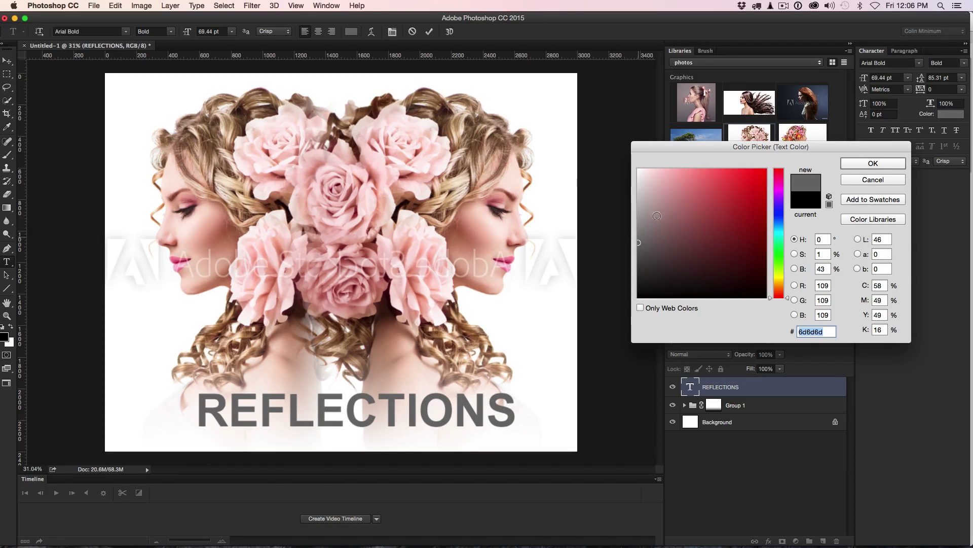
pyautogui.click(874, 164)
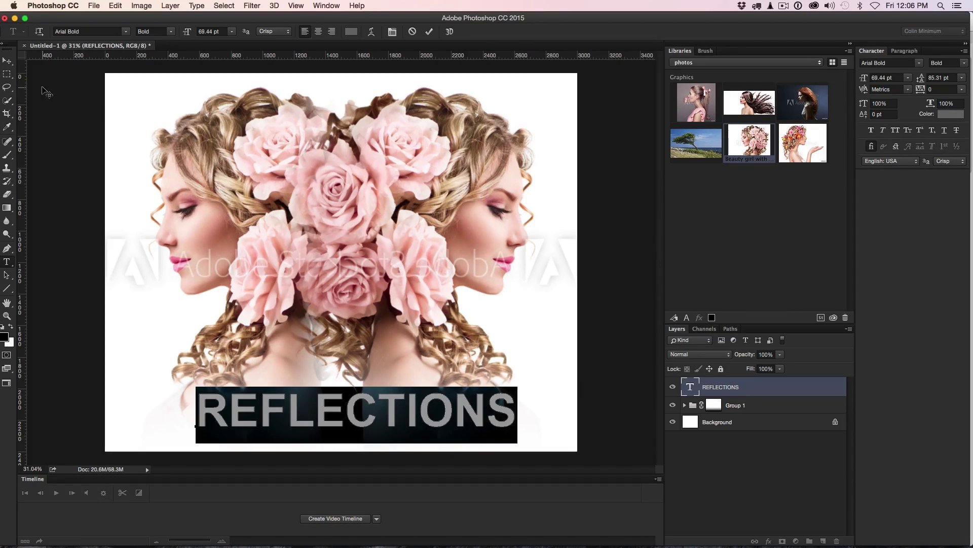
# - Centre the REFLECTIONS text horizontally below the two women and rasterize its type layer
pyautogui.click(7, 60)
pyautogui.moveTo(445, 426); pyautogui.dragTo(465, 426)
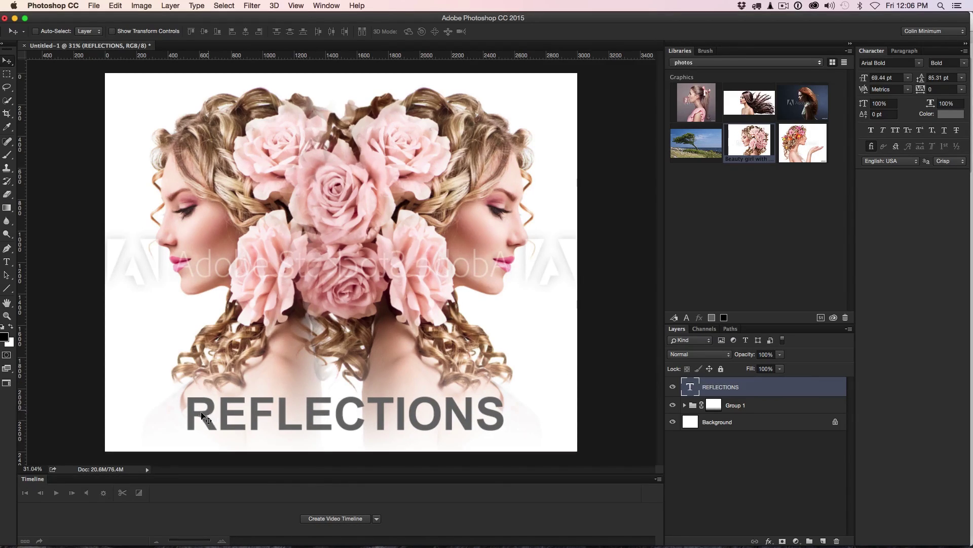
pyautogui.rightClick(732, 388)
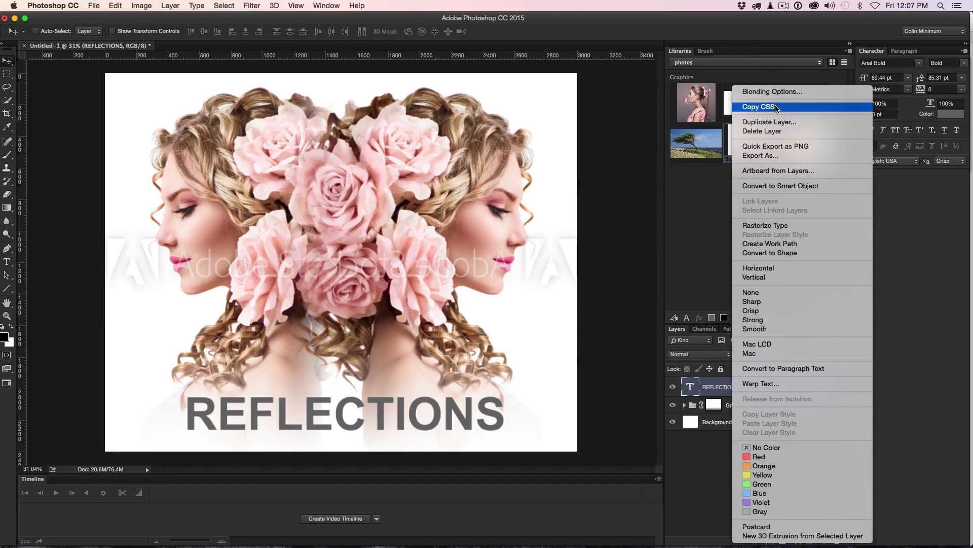
pyautogui.click(769, 225)
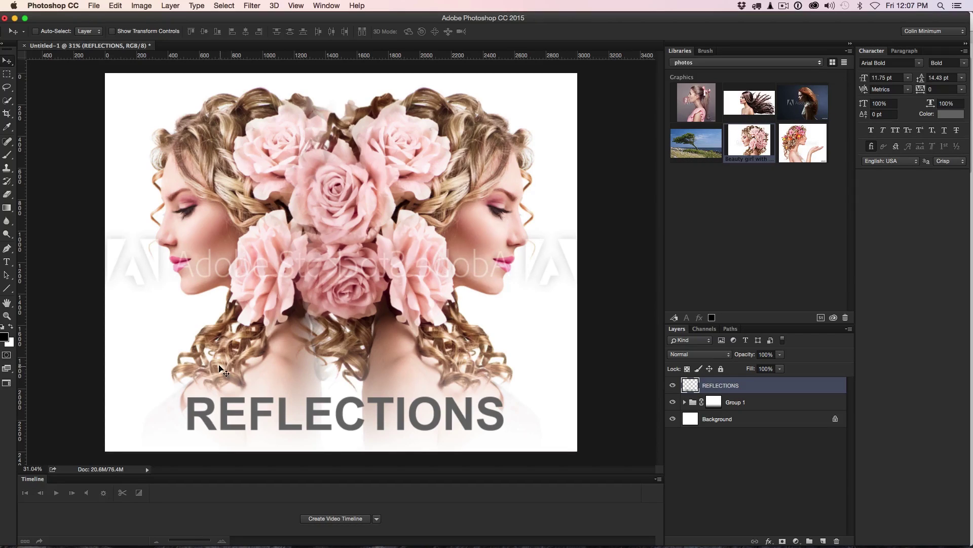
# - Select only the first R of REFLECTIONS, flip it horizontally so it faces backwards, and deselect
pyautogui.click(7, 75)
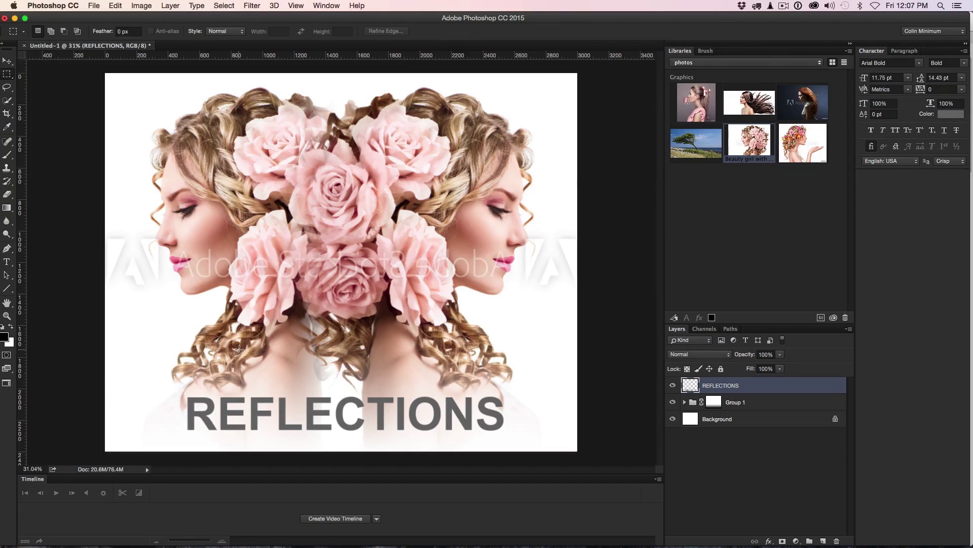
pyautogui.moveTo(182, 395); pyautogui.dragTo(219, 433)
pyautogui.click(672, 385)
pyautogui.click(673, 385)
pyautogui.press('super+t')
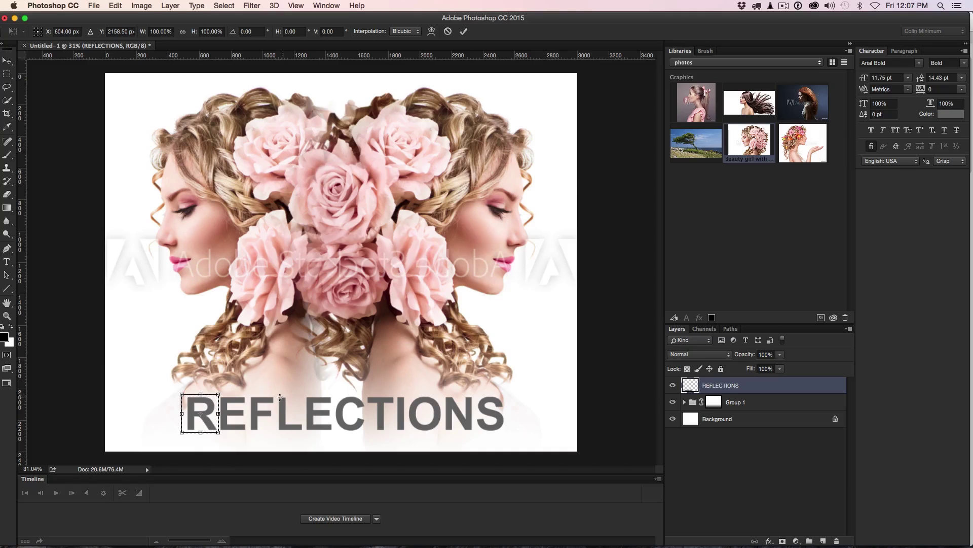
pyautogui.rightClick(210, 412)
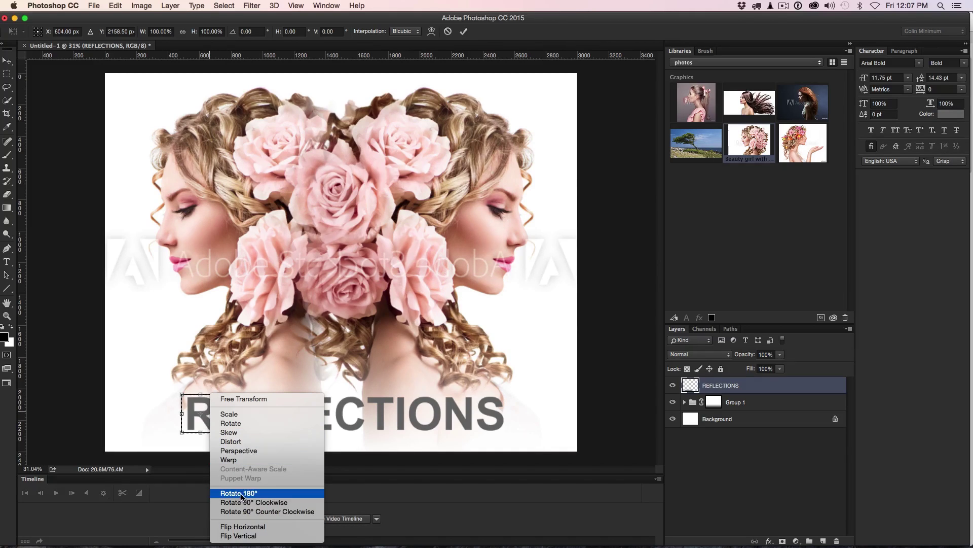
pyautogui.click(243, 526)
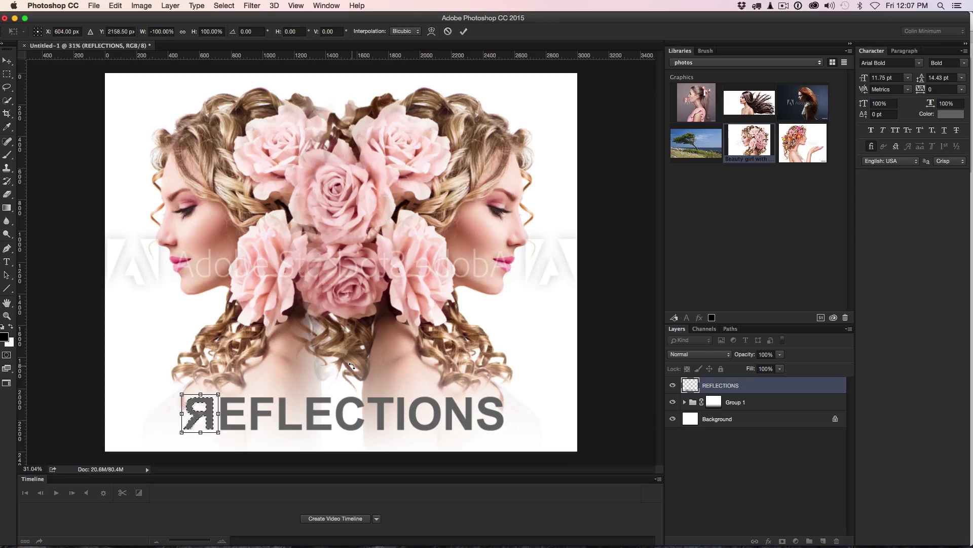
pyautogui.press('Return')
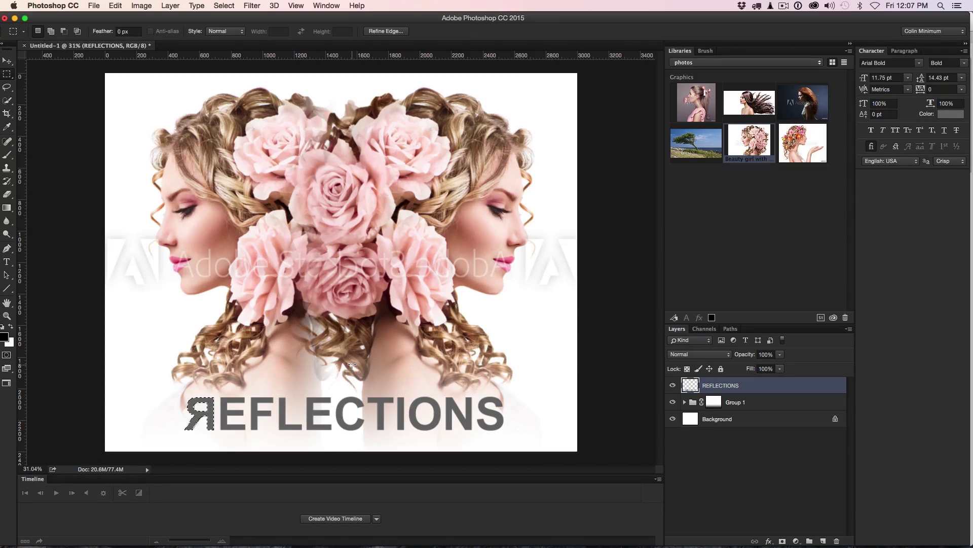
pyautogui.press('super+d')
# - Add a Solid Color fill layer directly above Group 1 in the light pink e7c5dc
pyautogui.click(753, 402)
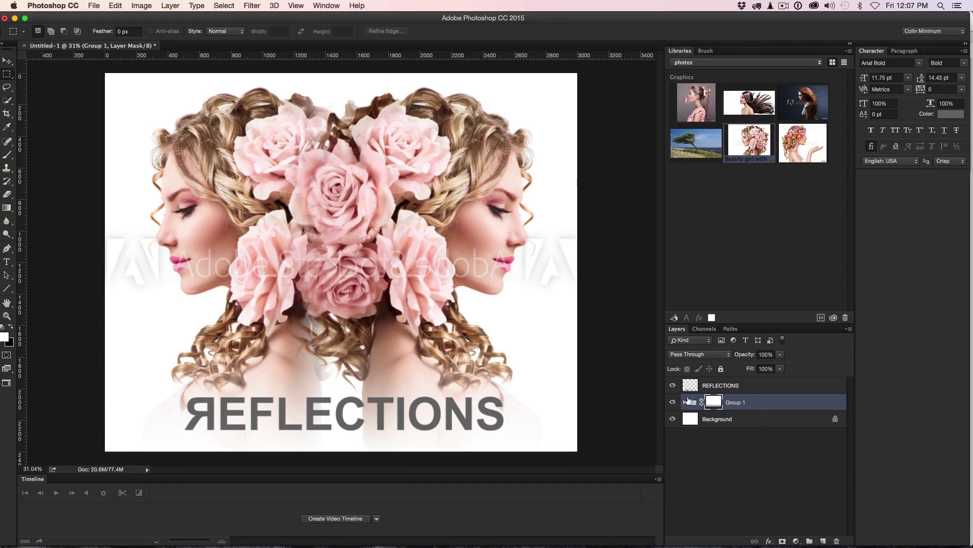
pyautogui.click(795, 541)
pyautogui.click(831, 369)
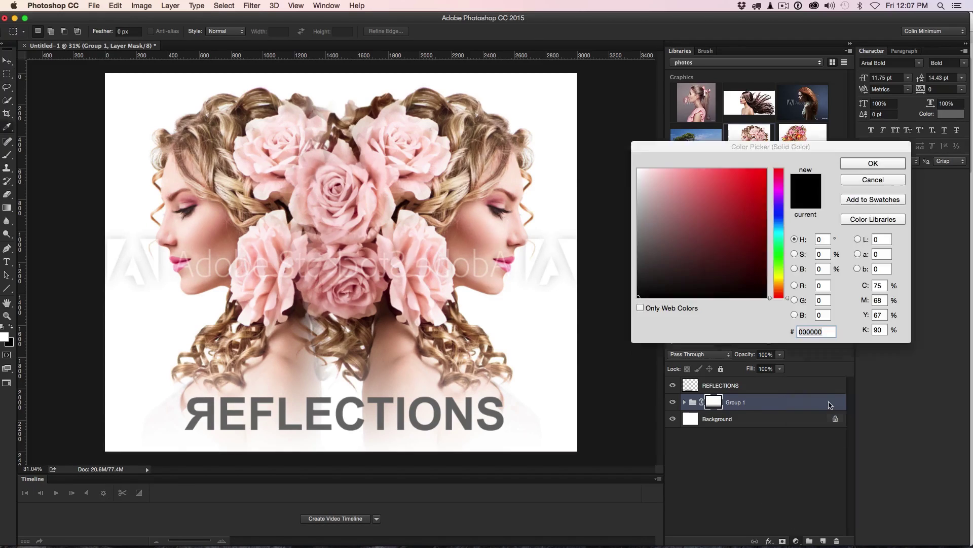
pyautogui.moveTo(785, 263); pyautogui.dragTo(785, 190)
pyautogui.click(695, 195)
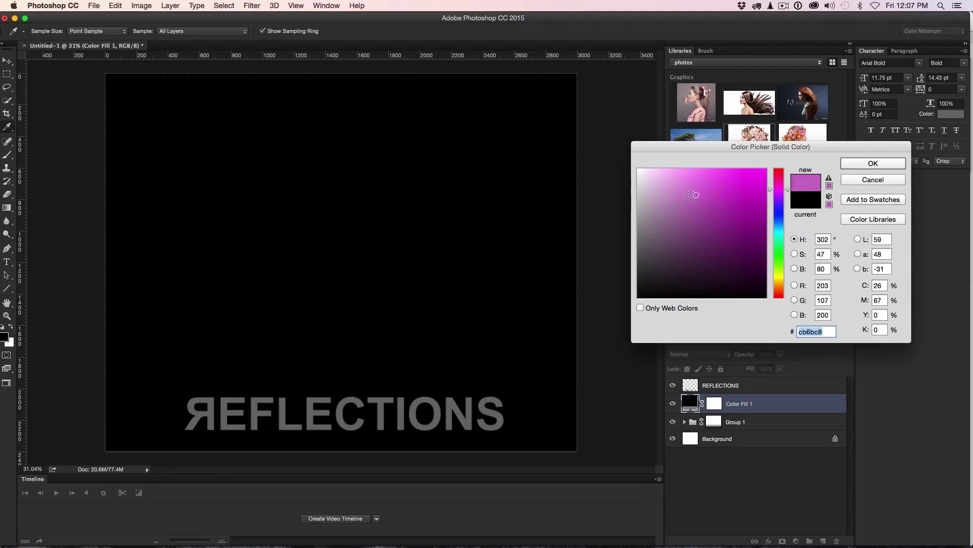
pyautogui.click(688, 211)
pyautogui.moveTo(768, 189)
pyautogui.mouseDown()
pyautogui.moveTo(779, 256)
pyautogui.moveTo(779, 186)
pyautogui.moveTo(779, 195)
pyautogui.mouseUp()
pyautogui.moveTo(697, 213); pyautogui.dragTo(668, 194)
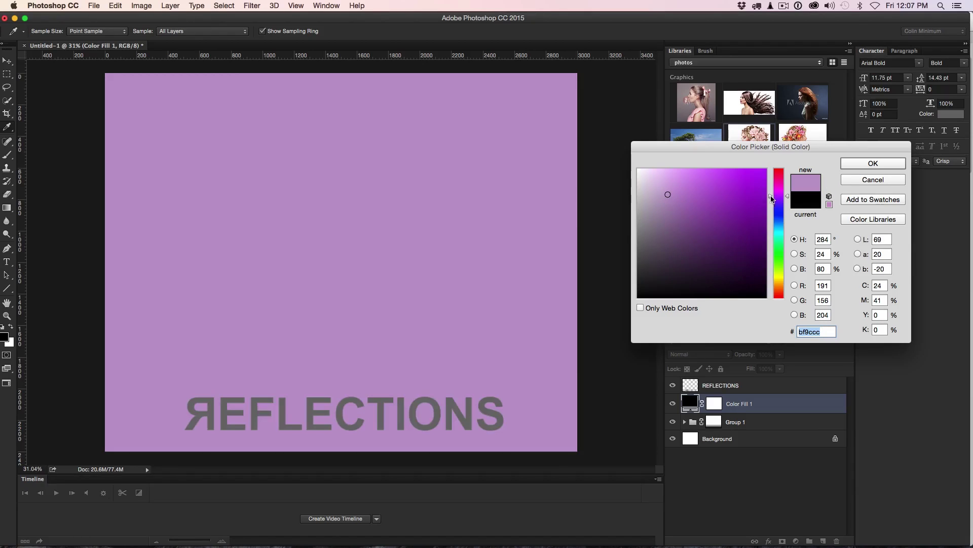
pyautogui.moveTo(771, 198); pyautogui.dragTo(655, 179)
pyautogui.click(657, 182)
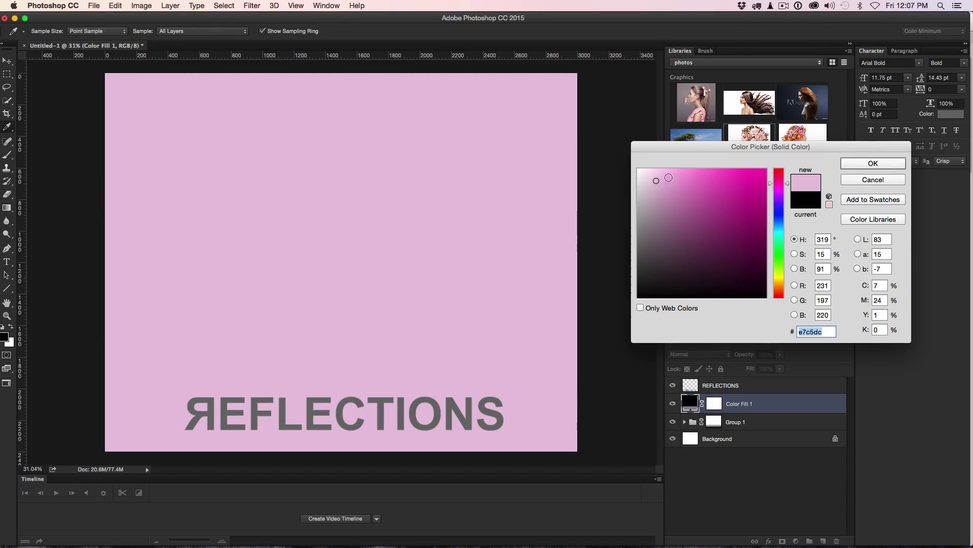
pyautogui.click(866, 164)
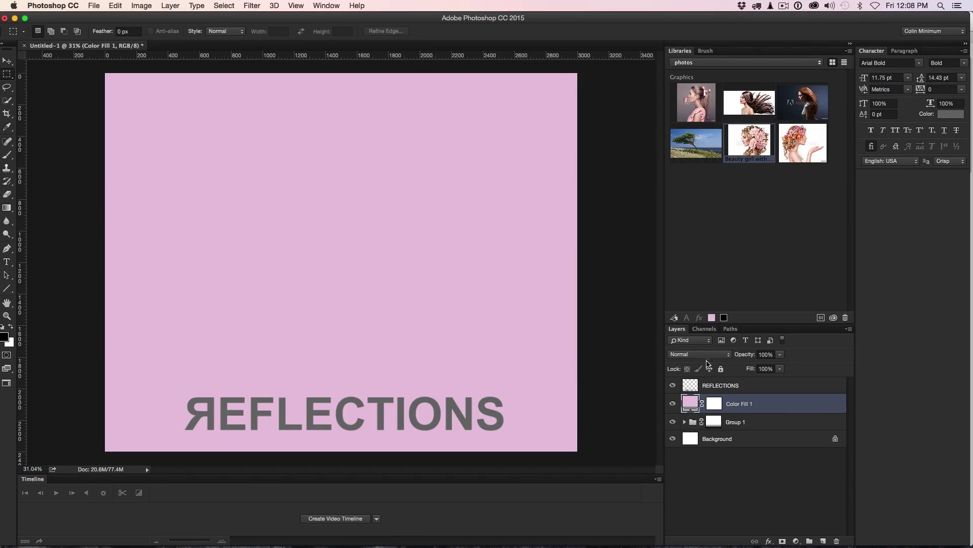
# - Set the pink fill layer's blend mode to Color and lower its opacity to 39%
pyautogui.click(700, 354)
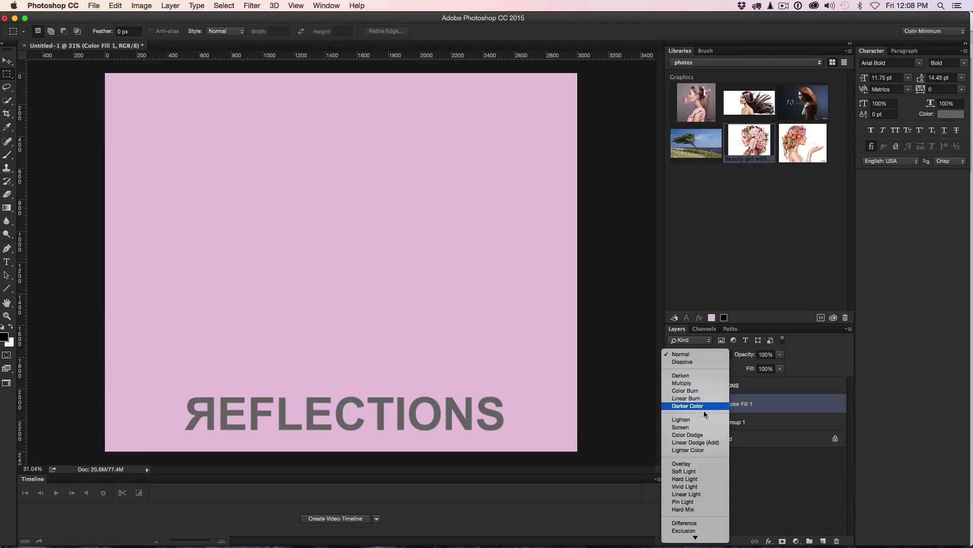
pyautogui.moveTo(692, 547)
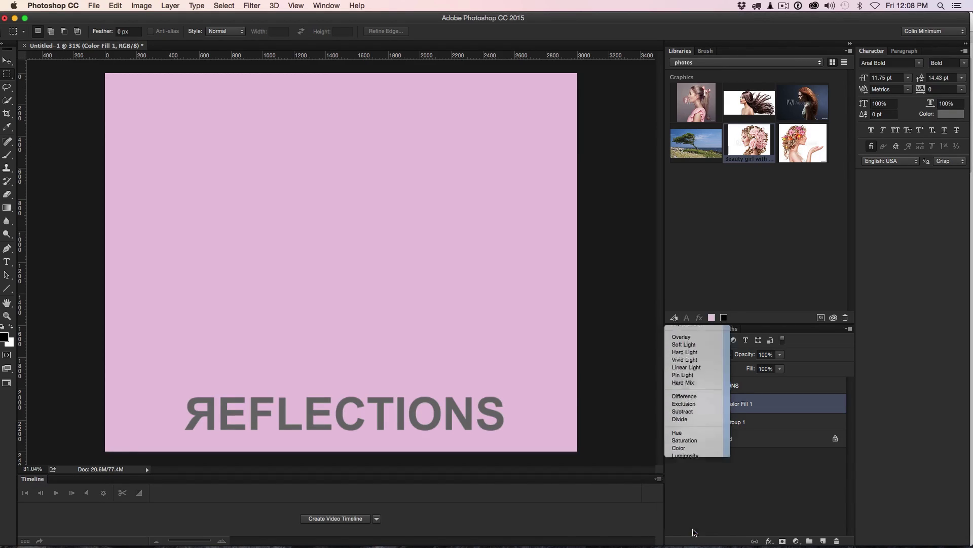
pyautogui.click(682, 529)
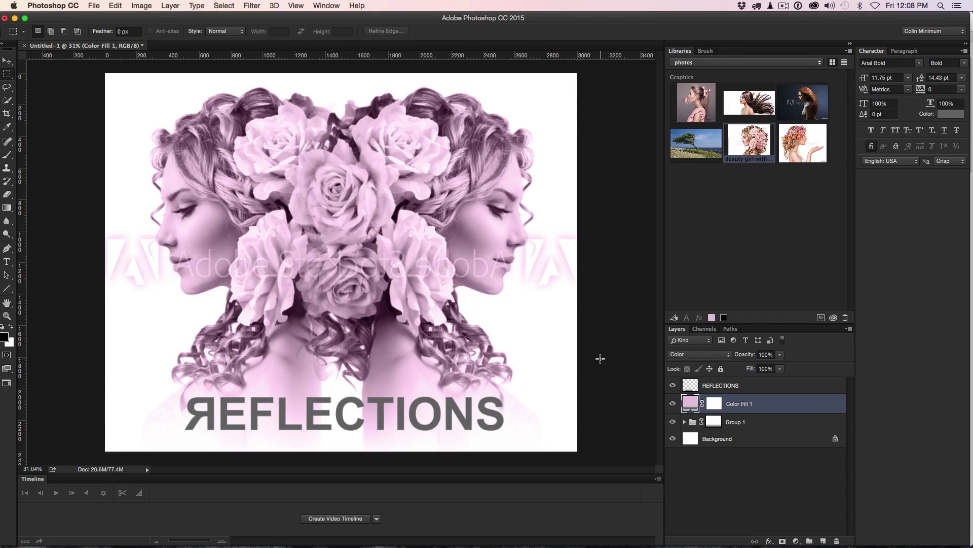
pyautogui.moveTo(746, 357); pyautogui.dragTo(596, 371)
pyautogui.moveTo(596, 371); pyautogui.dragTo(616, 372)
# - Duplicate Group 1 and convert the copy to a Smart Object
pyautogui.click(689, 422)
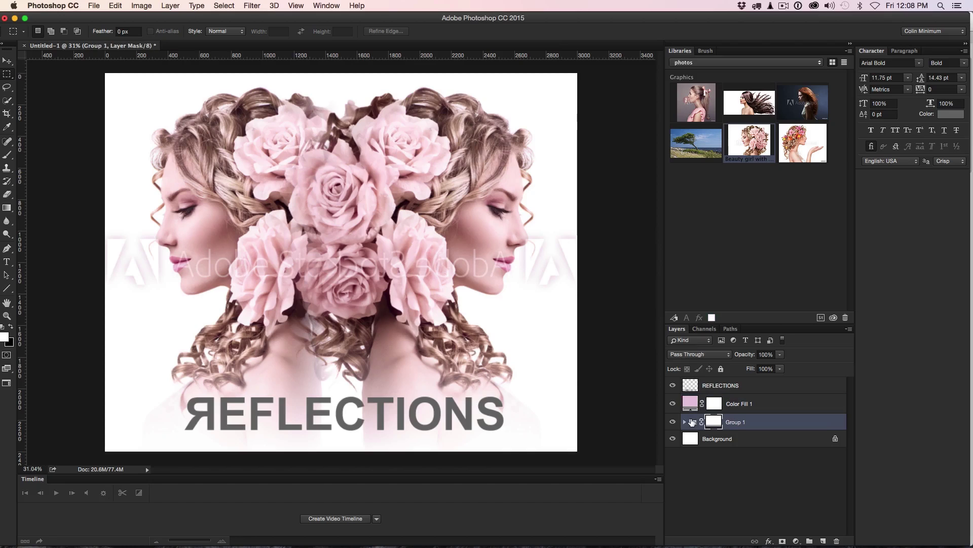
pyautogui.press('super+j')
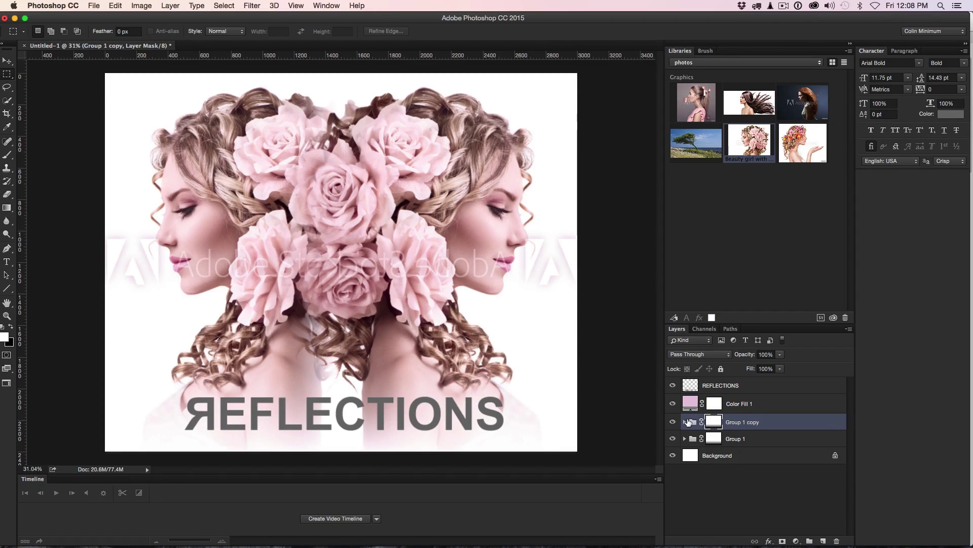
pyautogui.click(684, 422)
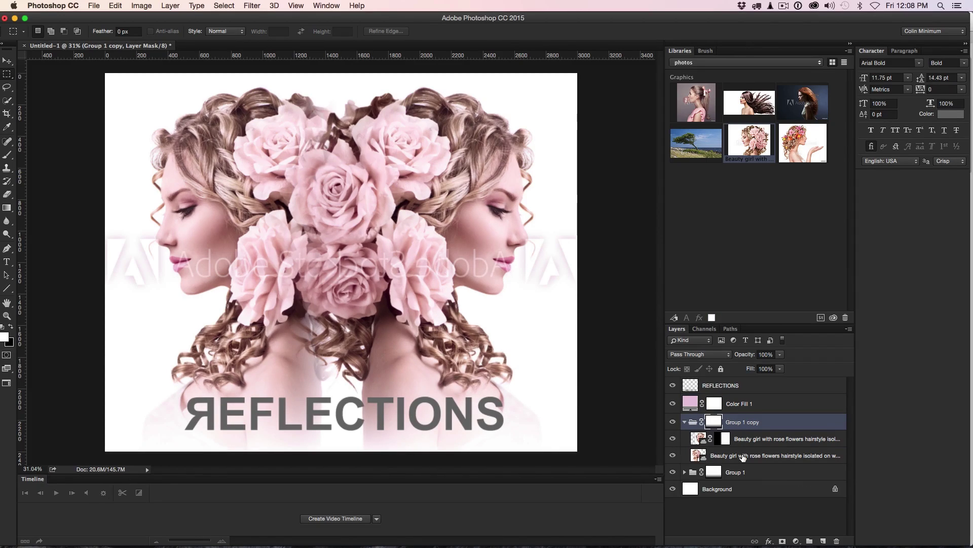
pyautogui.click(684, 422)
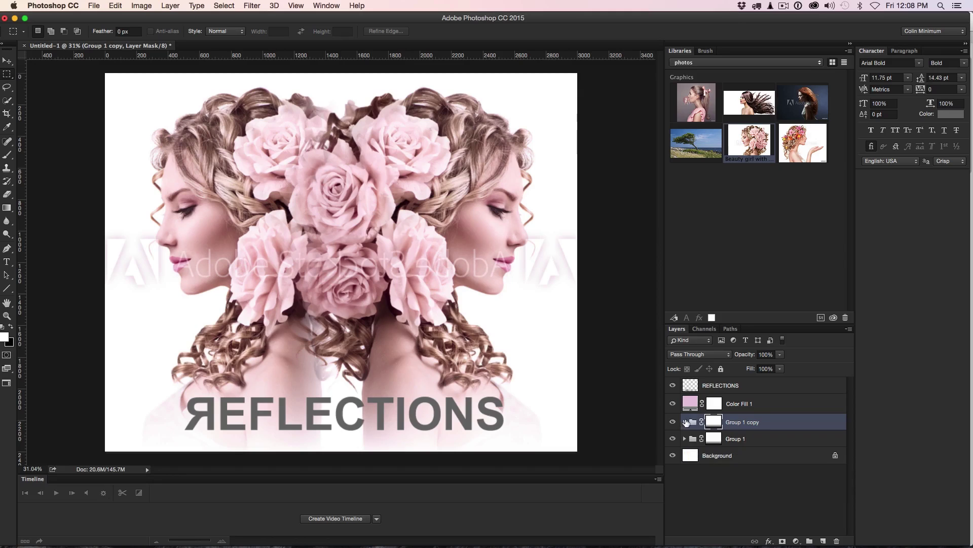
pyautogui.rightClick(741, 421)
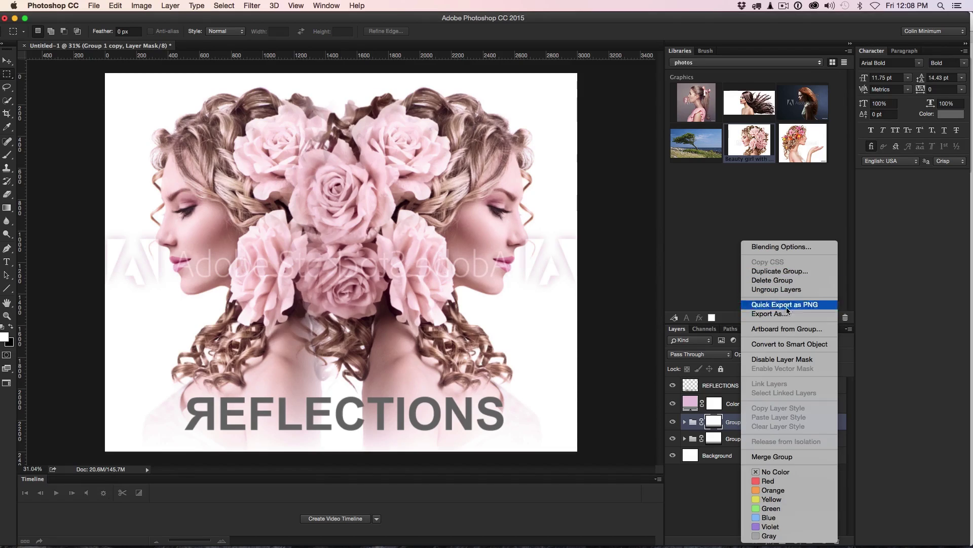
pyautogui.click(788, 343)
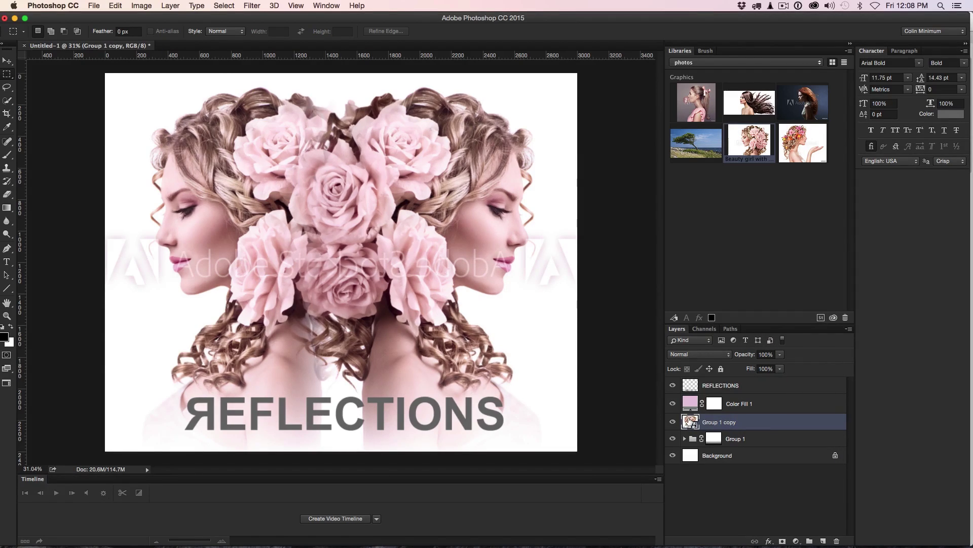
# - Open the Group 1 copy Smart Object to inspect its layers, and close it without saving
pyautogui.doubleClick(690, 421)
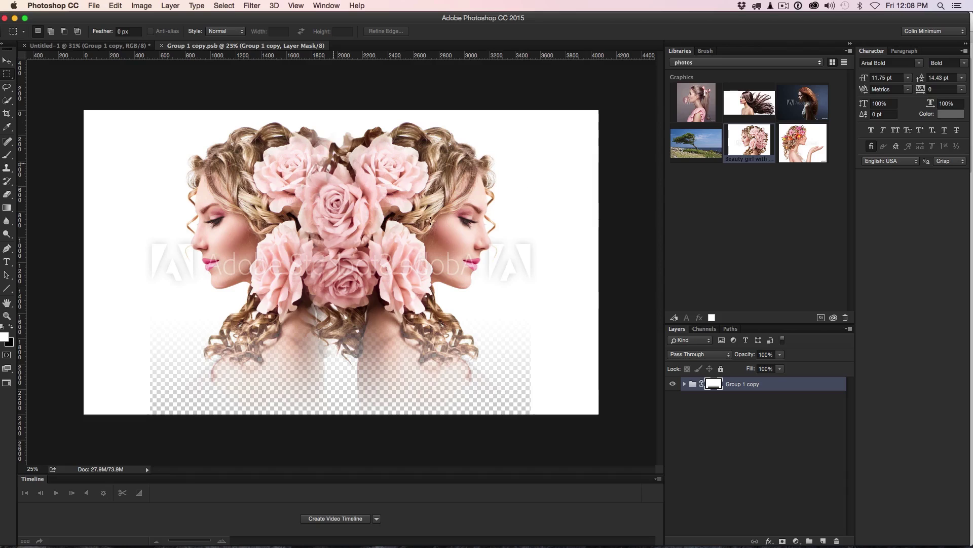
pyautogui.click(685, 384)
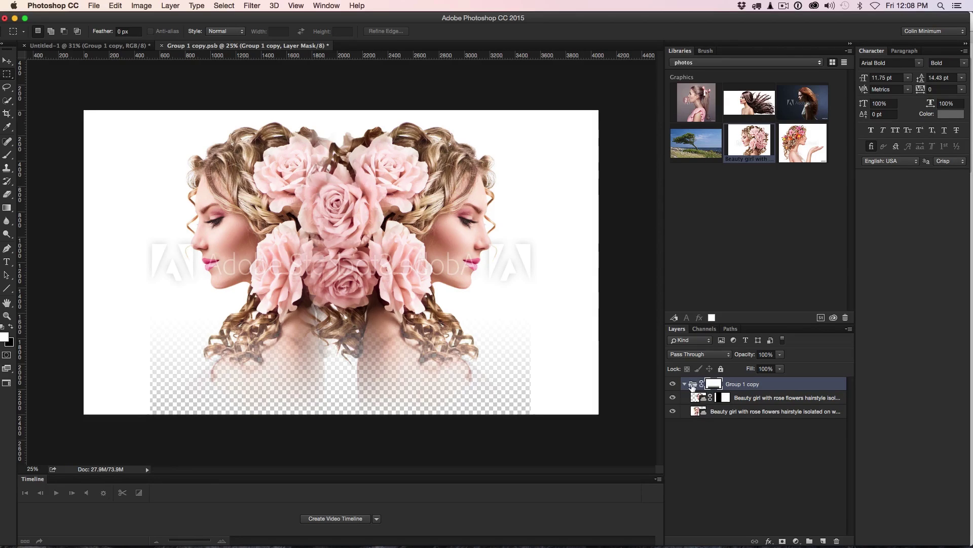
pyautogui.click(685, 383)
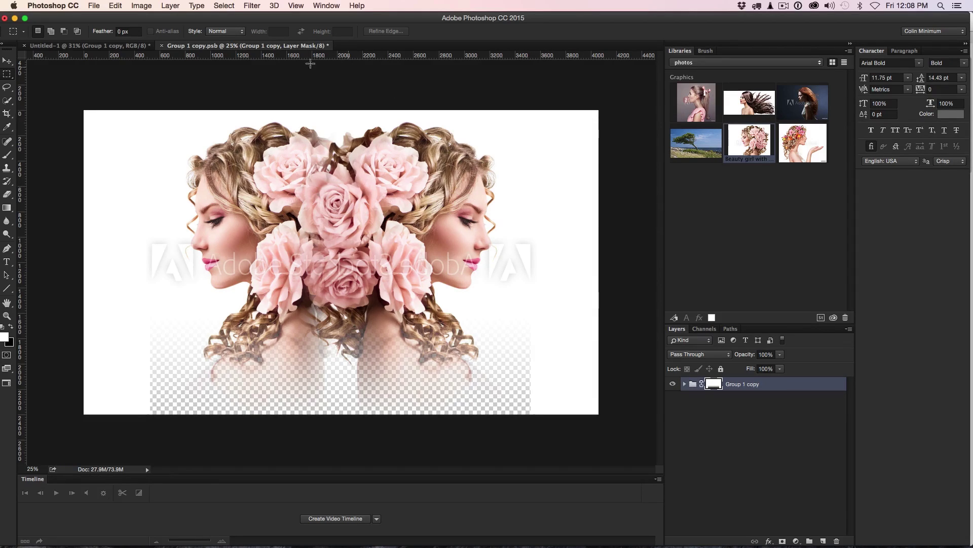
pyautogui.click(162, 46)
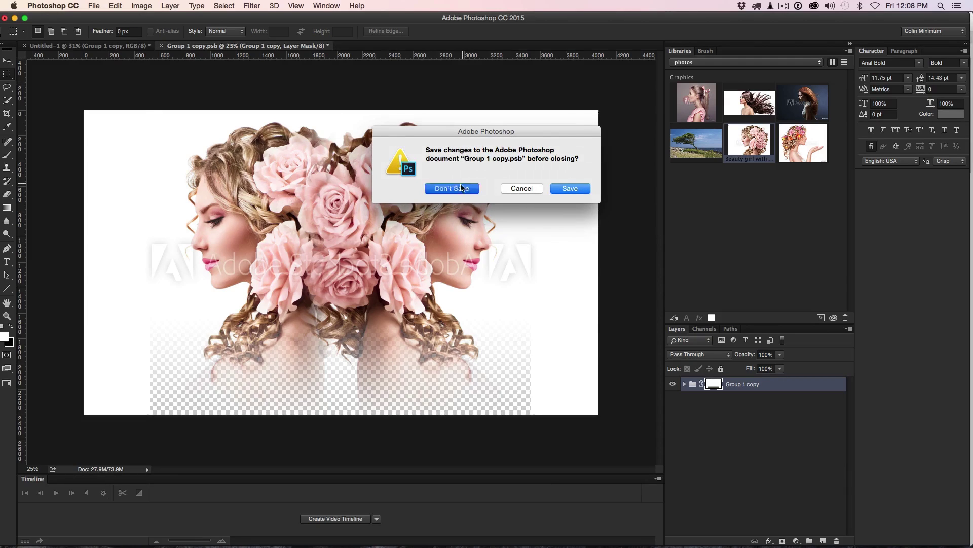
pyautogui.click(452, 188)
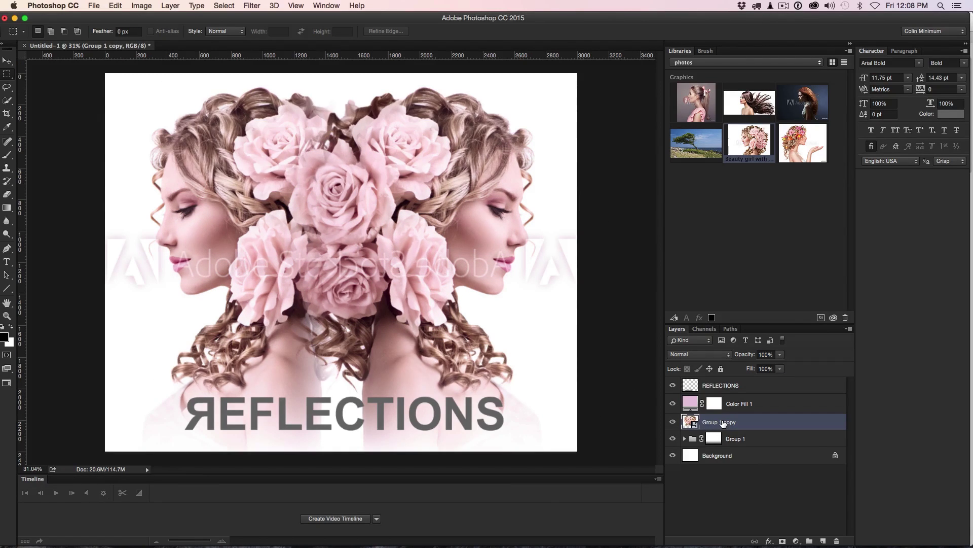
# - Apply a Gaussian Blur smart filter with a small radius to the Group 1 copy layer
pyautogui.click(252, 5)
pyautogui.moveTo(306, 126)
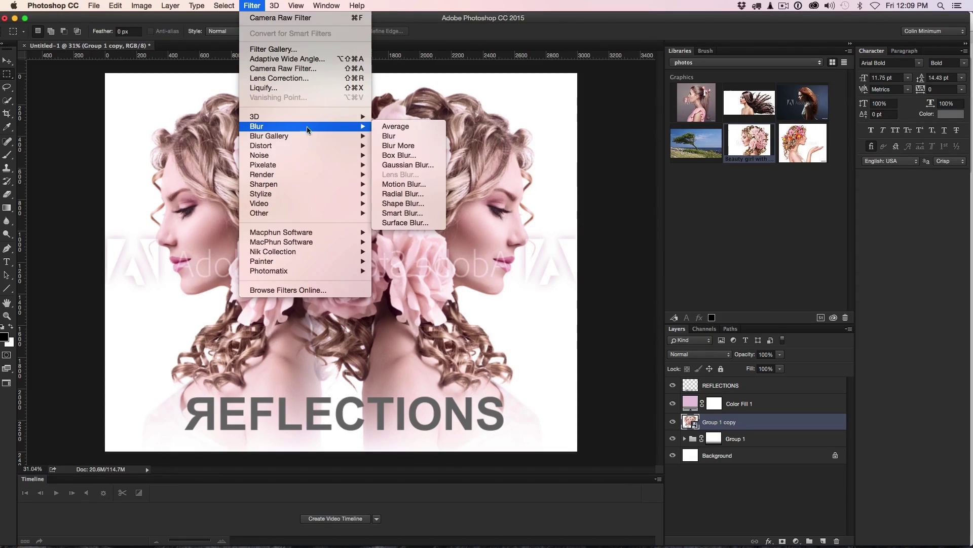
pyautogui.click(408, 165)
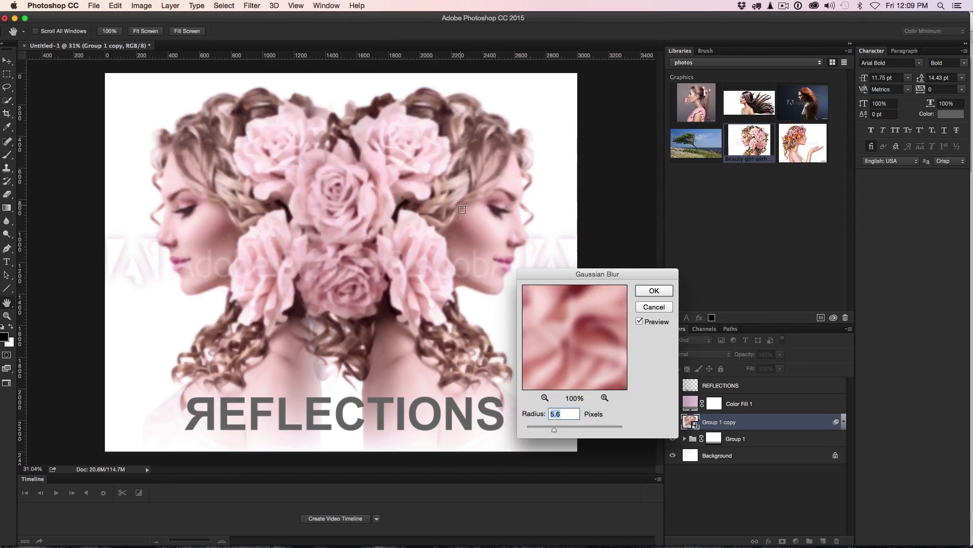
pyautogui.moveTo(554, 430); pyautogui.dragTo(539, 431)
pyautogui.click(654, 291)
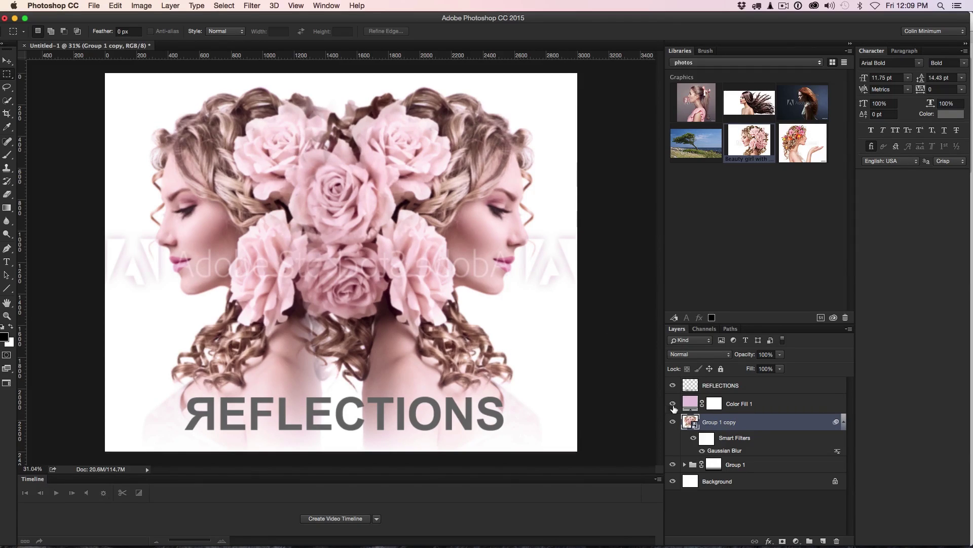
# - Blend the blurred Group 1 copy in Soft Light mode, compare it on and off, and set its opacity to 52%
pyautogui.click(706, 354)
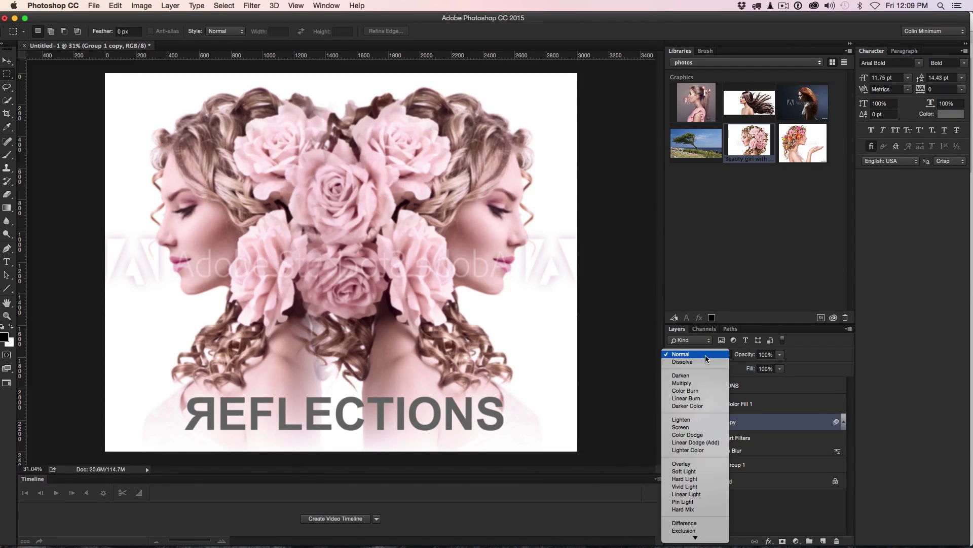
pyautogui.click(695, 471)
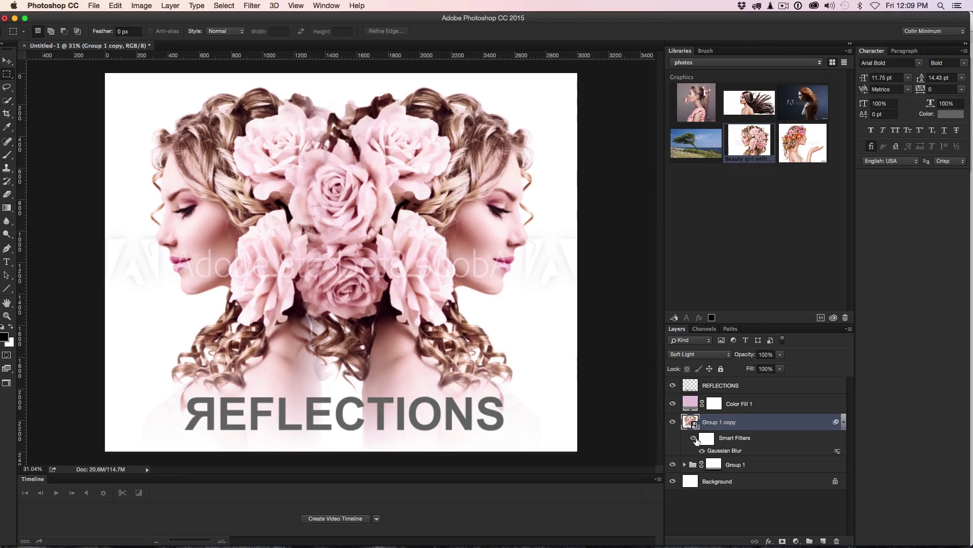
pyautogui.click(673, 422)
pyautogui.click(673, 422)
pyautogui.moveTo(743, 358); pyautogui.dragTo(710, 363)
# - Set the Color Fill 1 layer's opacity to 11%, and move the REFLECTIONS layer directly beneath it
pyautogui.click(673, 403)
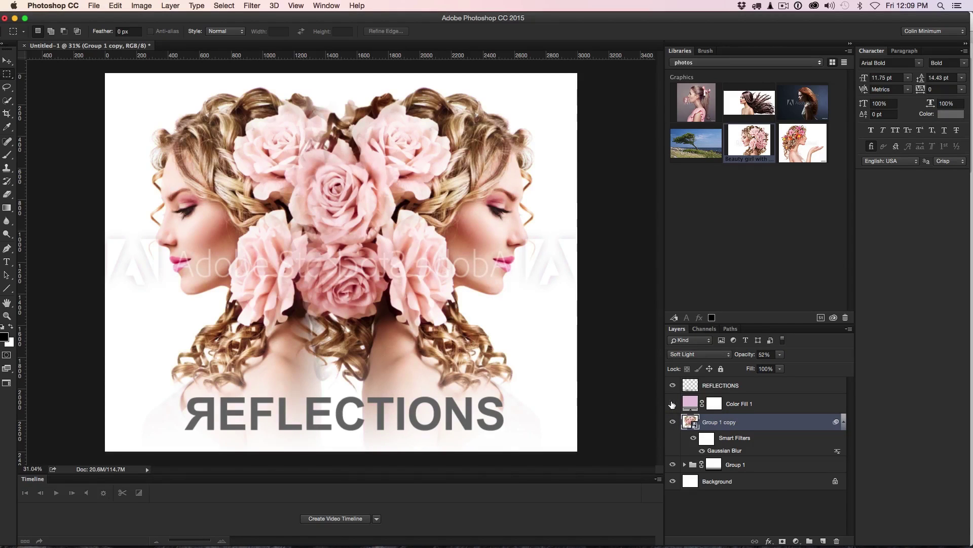
pyautogui.click(673, 403)
pyautogui.click(692, 403)
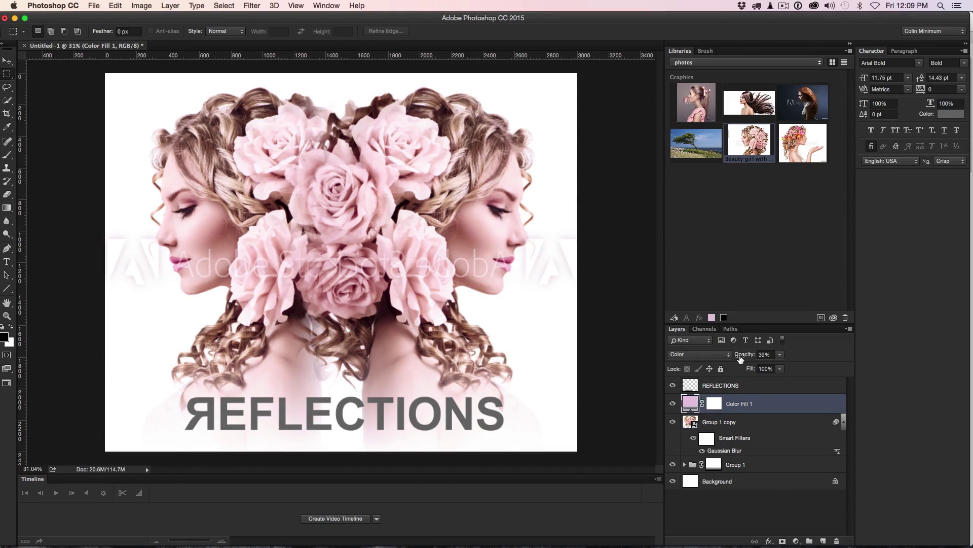
pyautogui.moveTo(741, 357); pyautogui.dragTo(741, 357)
pyautogui.press('Return')
pyautogui.moveTo(747, 358); pyautogui.dragTo(728, 357)
pyautogui.click(672, 404)
pyautogui.click(672, 404)
pyautogui.click(674, 404)
pyautogui.moveTo(753, 386); pyautogui.dragTo(752, 407)
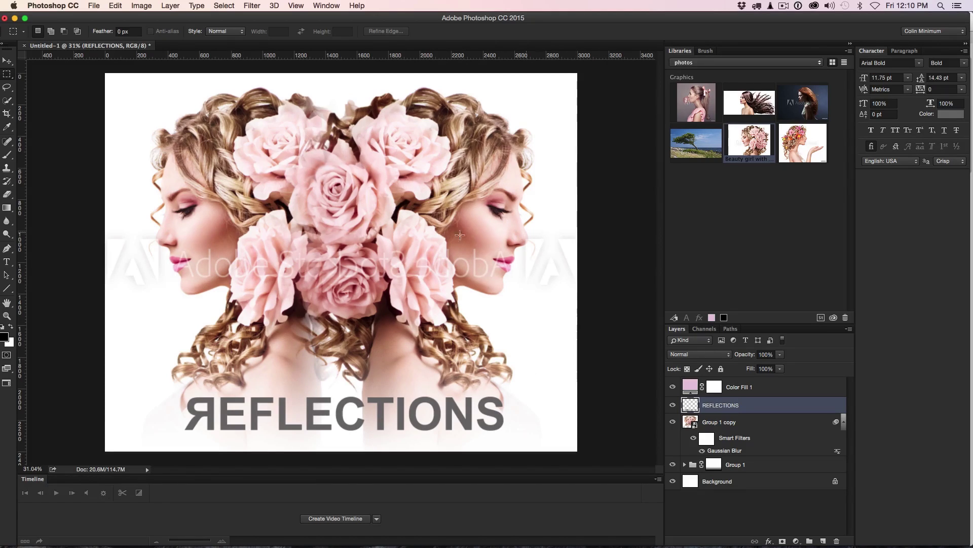
# - License the Adobe Stock image "Beauty girl with rose flowers hairstyle isolated on white" from the photos library and accept using one license
pyautogui.press('z')
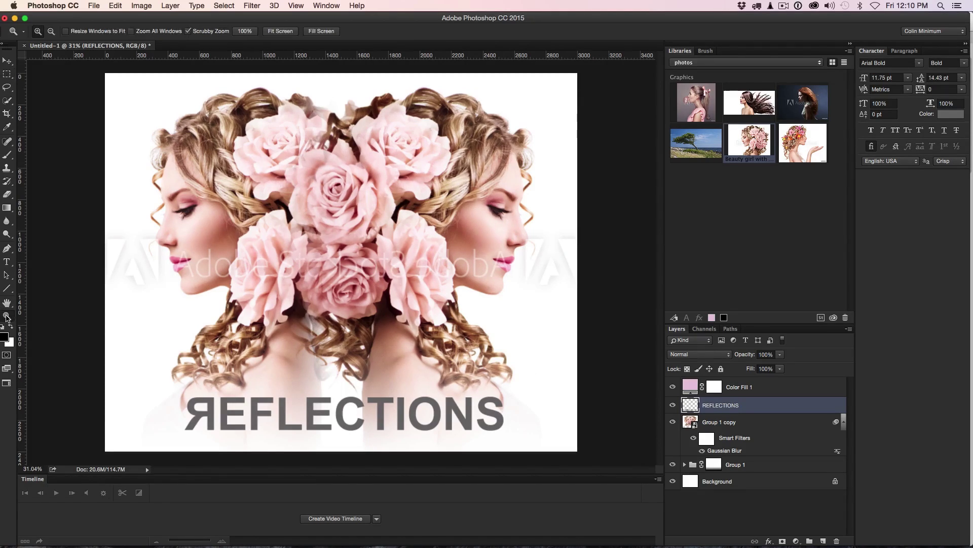
pyautogui.press('super+1')
pyautogui.moveTo(352, 137); pyautogui.dragTo(422, 422)
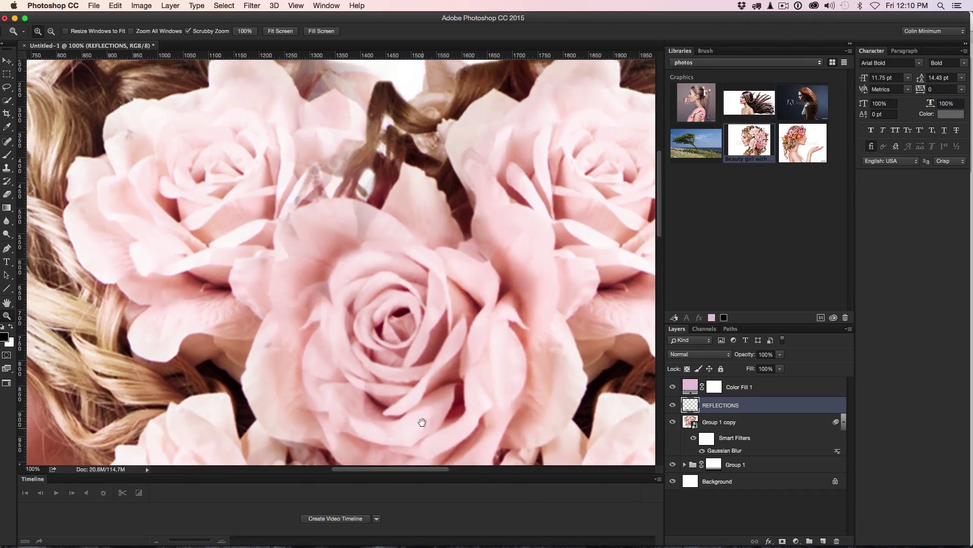
pyautogui.press('super+0')
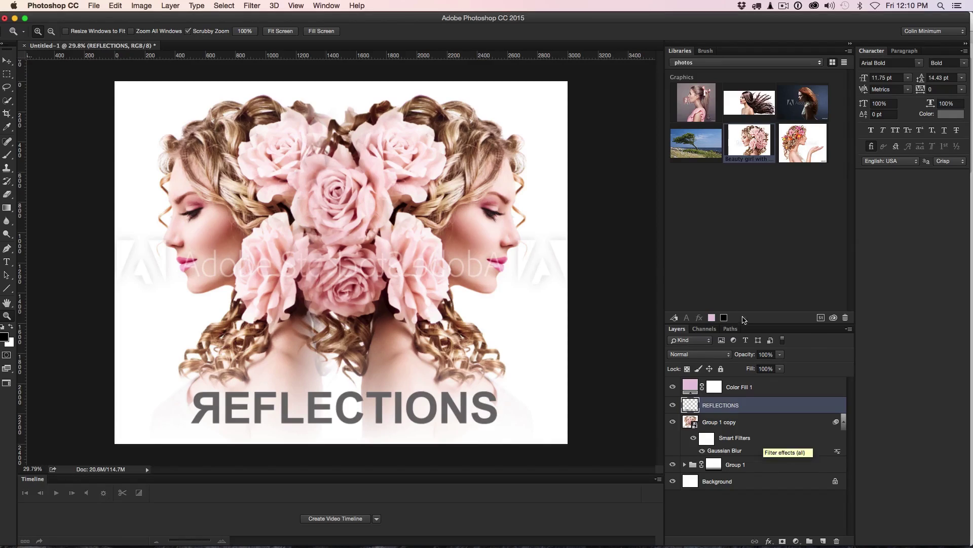
pyautogui.rightClick(746, 139)
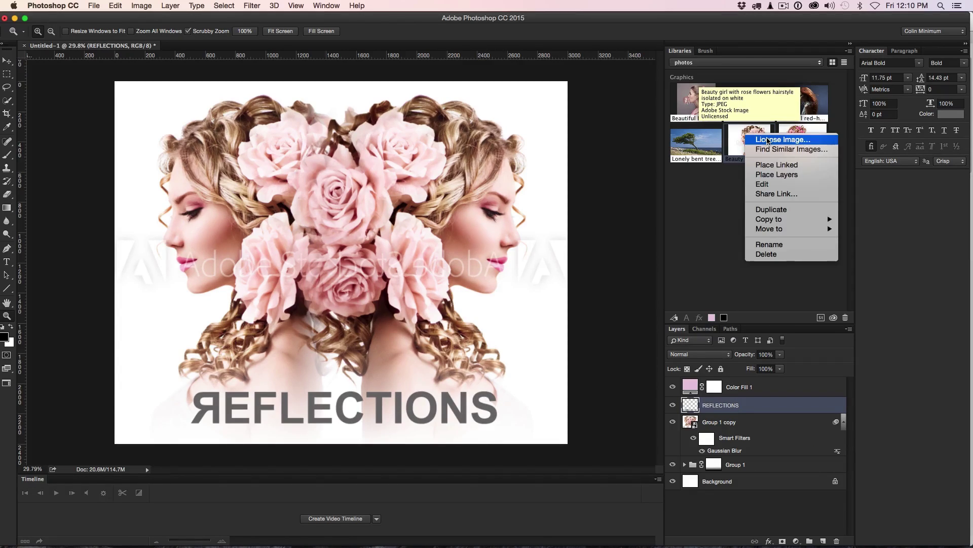
pyautogui.click(767, 140)
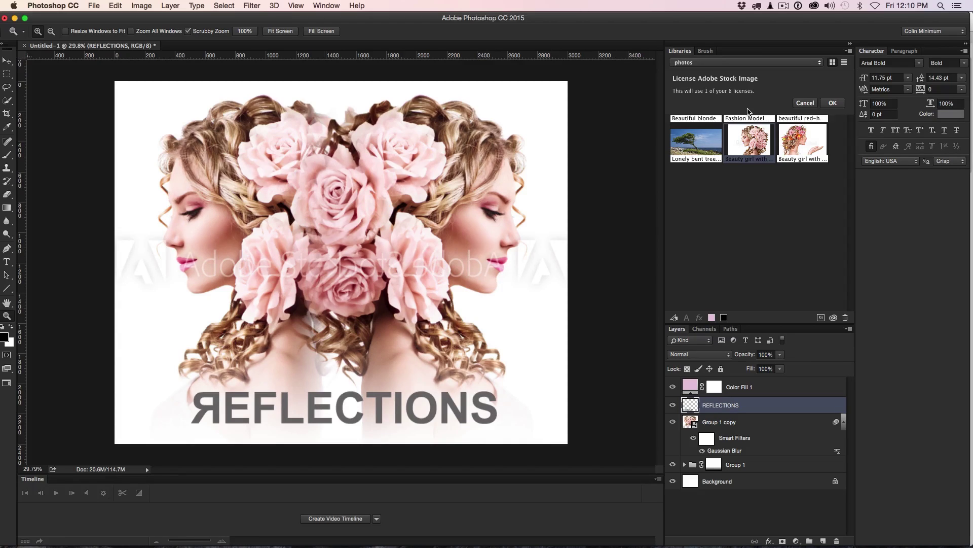
pyautogui.click(832, 104)
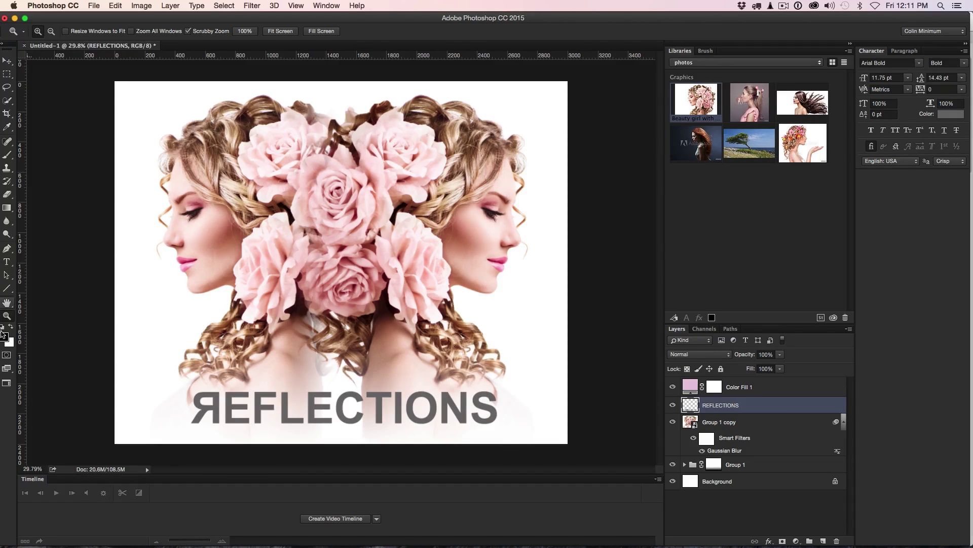
# - Examine the licensed artwork's flowers and face at 100%, and compare the image with the Group 1 copy layer on and off
pyautogui.doubleClick(10, 319)
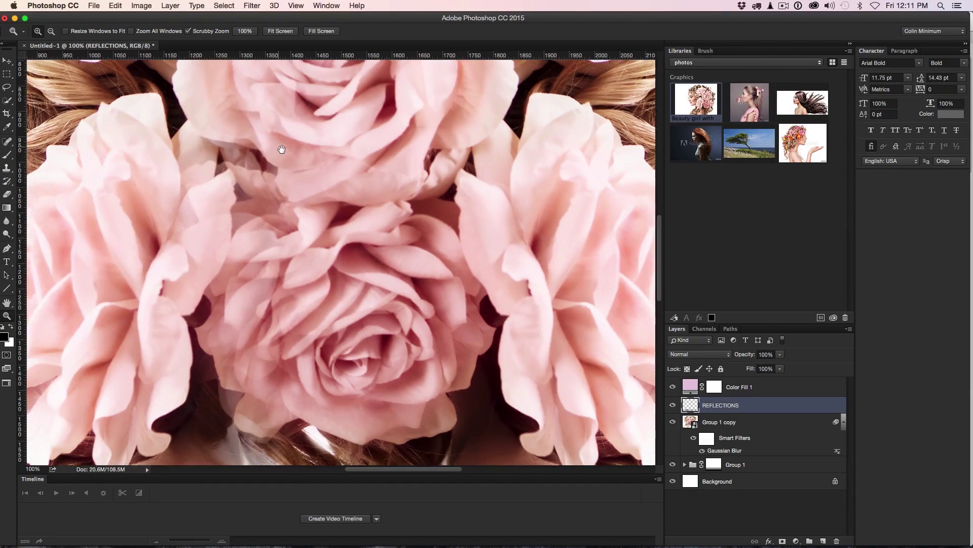
pyautogui.moveTo(278, 146); pyautogui.dragTo(493, 334)
pyautogui.moveTo(133, 145); pyautogui.dragTo(310, 136)
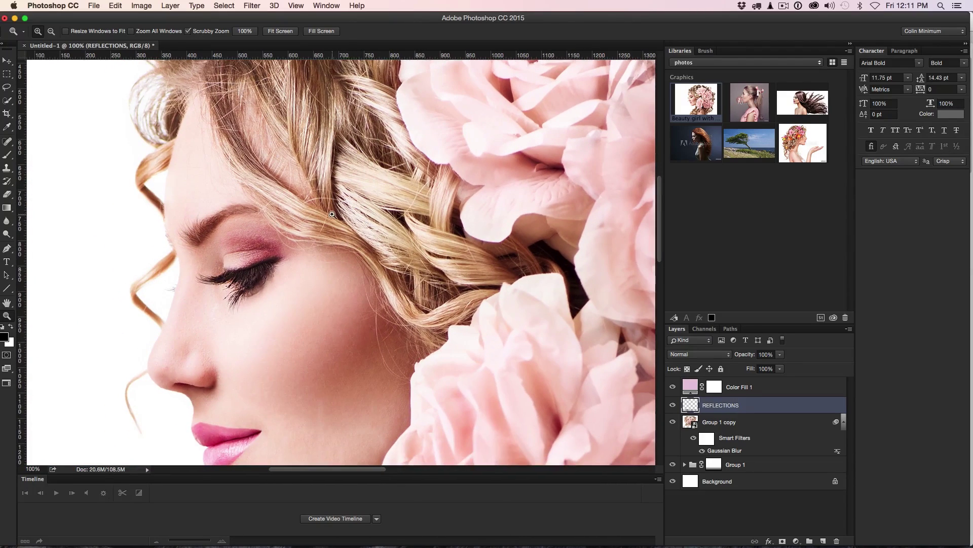
pyautogui.keyDown('alt'); pyautogui.click(360, 208); pyautogui.keyUp('alt')
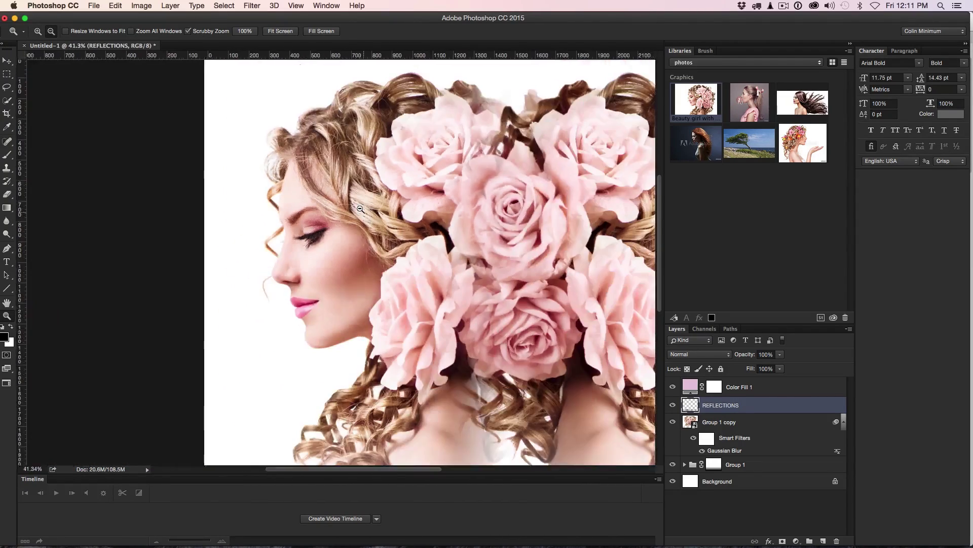
pyautogui.moveTo(360, 209); pyautogui.dragTo(491, 218)
pyautogui.click(7, 61)
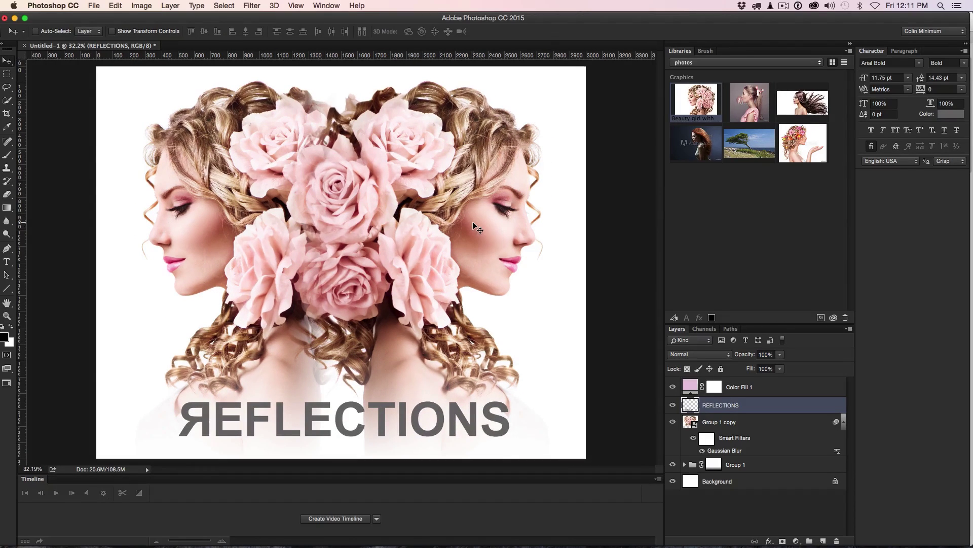
pyautogui.click(673, 422)
pyautogui.click(673, 422)
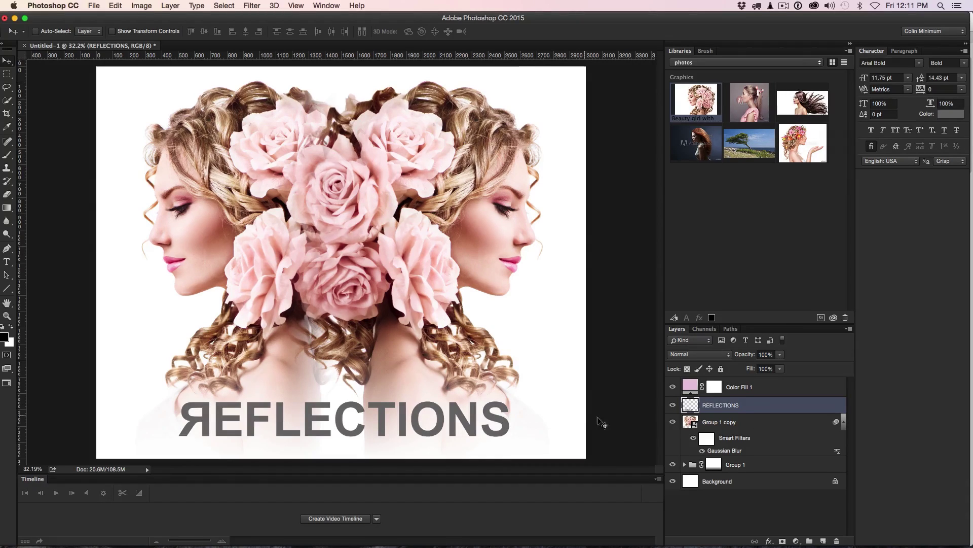
# - Add a Curves adjustment layer above the Color Fill 1 layer
pyautogui.click(743, 388)
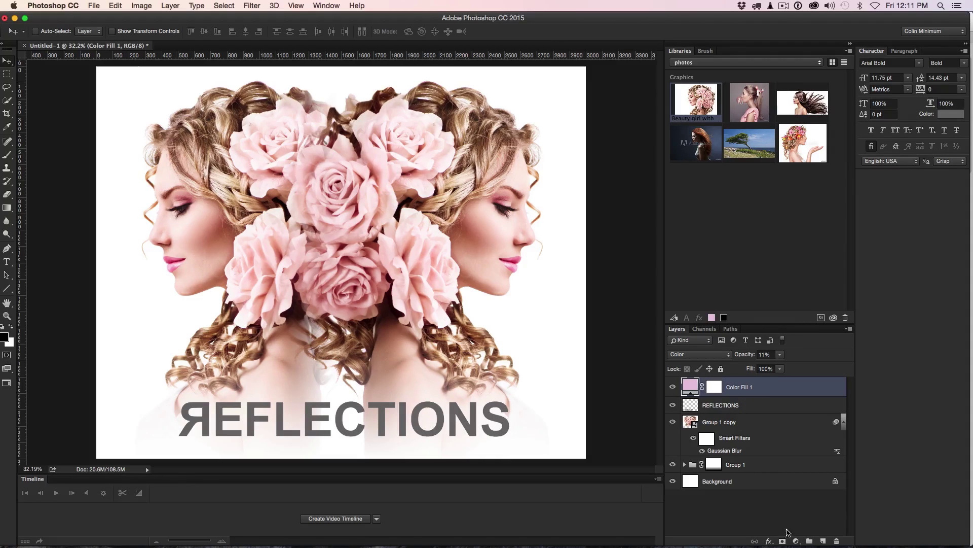
pyautogui.click(796, 541)
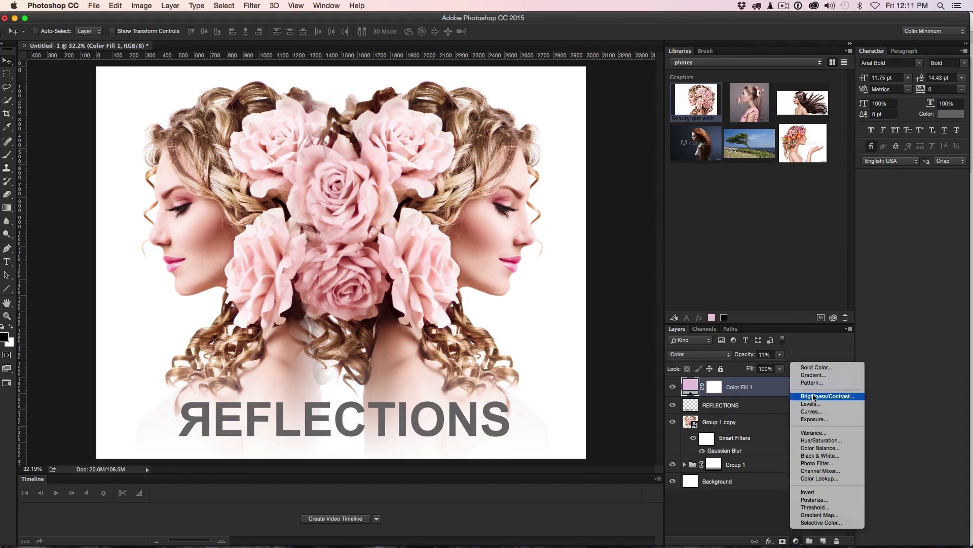
pyautogui.click(814, 411)
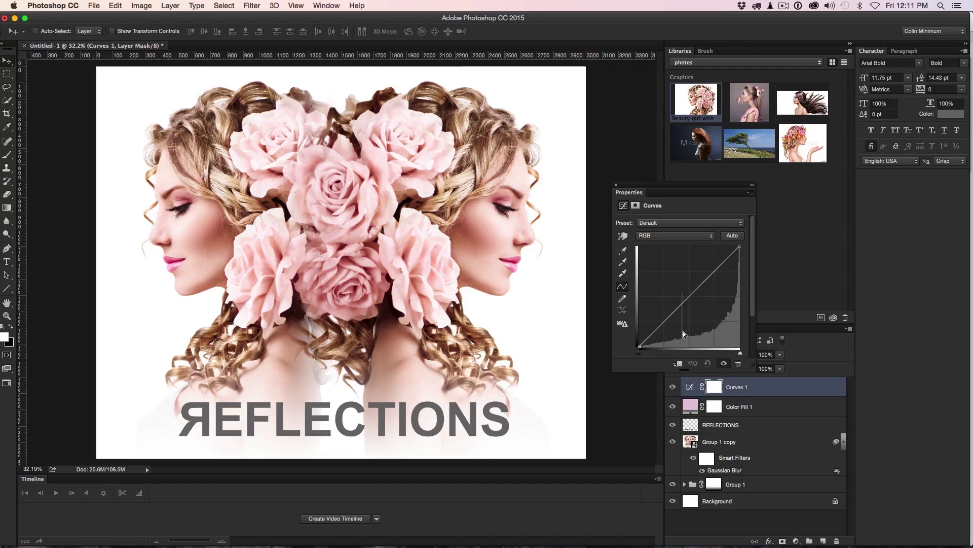
# - Raise the black point of the RGB curve and pull its upper tones slightly down, and close the Curves settings
pyautogui.moveTo(640, 346); pyautogui.dragTo(634, 327)
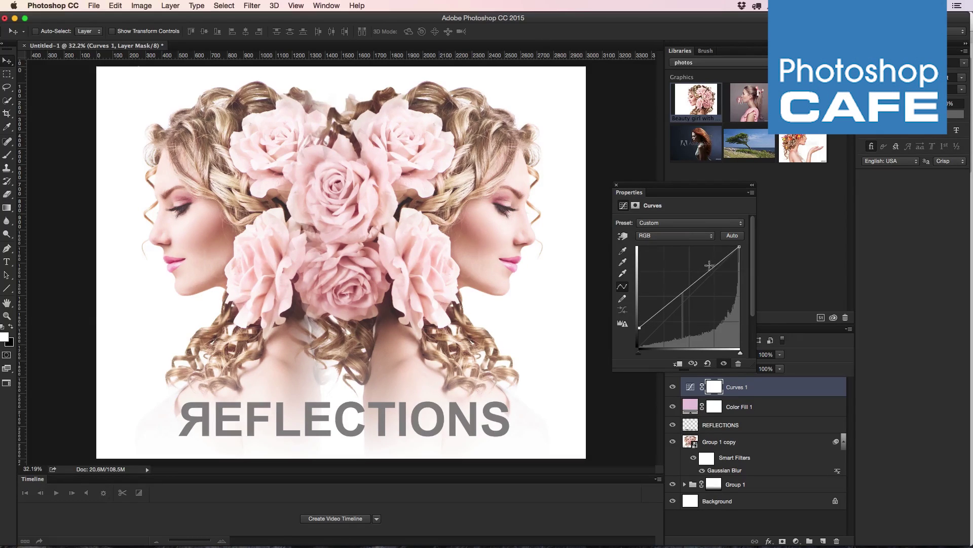
pyautogui.moveTo(701, 273); pyautogui.dragTo(708, 280)
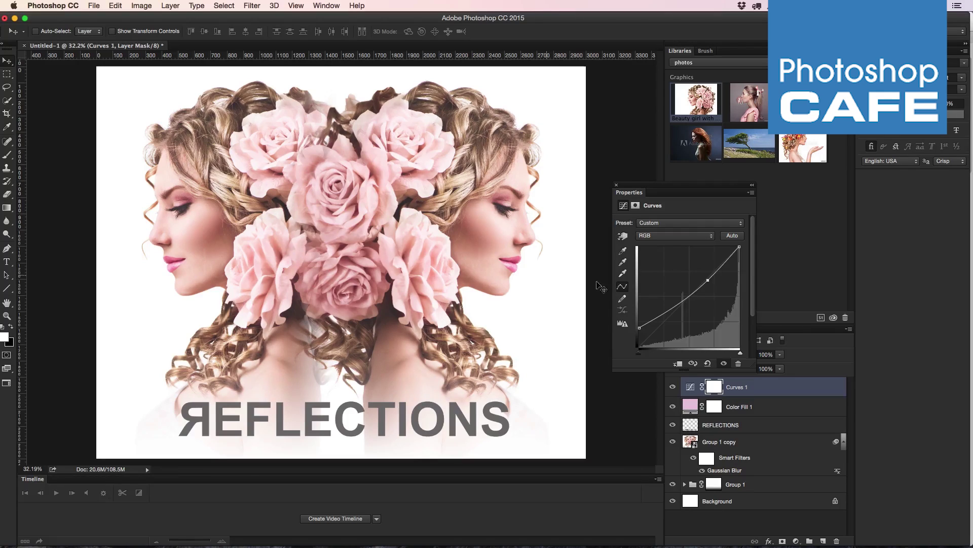
pyautogui.moveTo(640, 325); pyautogui.dragTo(640, 327)
pyautogui.click(707, 279)
pyautogui.click(617, 184)
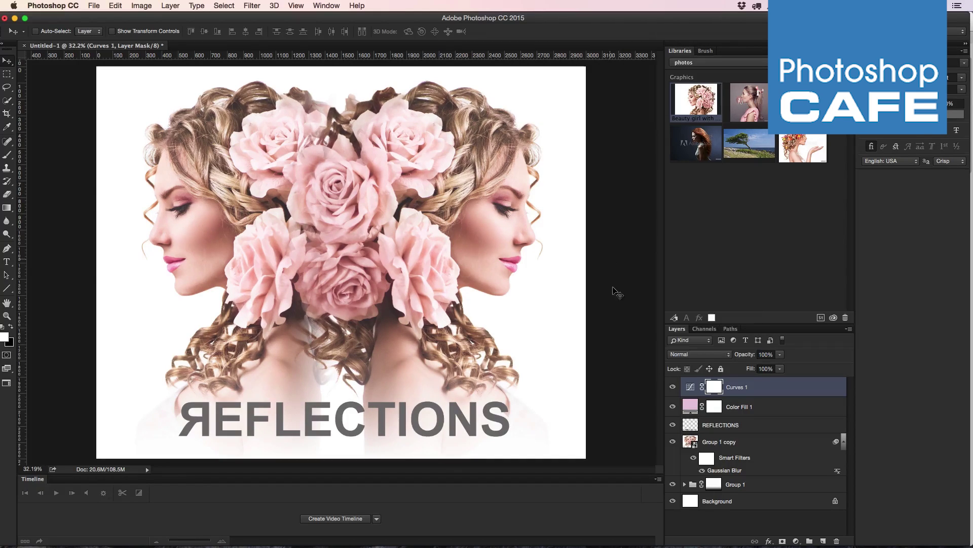